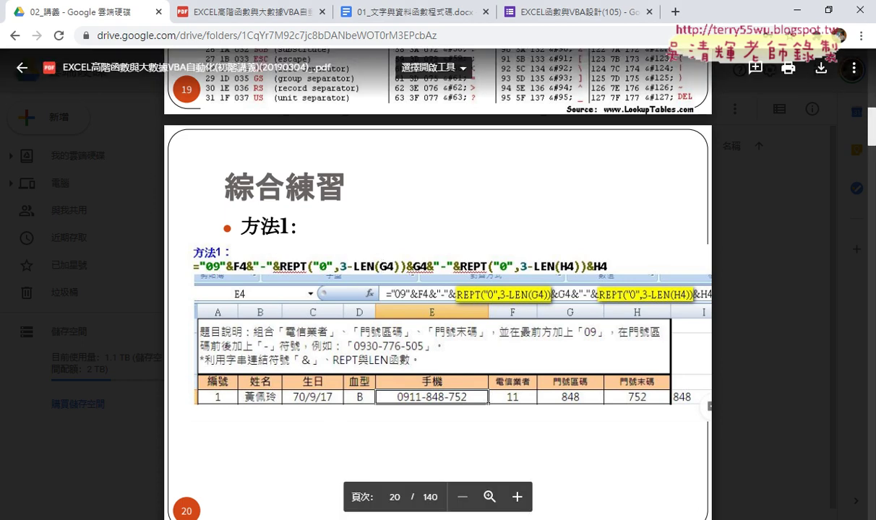
Switch from the Google Drive PDF handout to the Excel workbook 01文字與資料函數.xls.
mouse_move(152, 515)
click(147, 464)
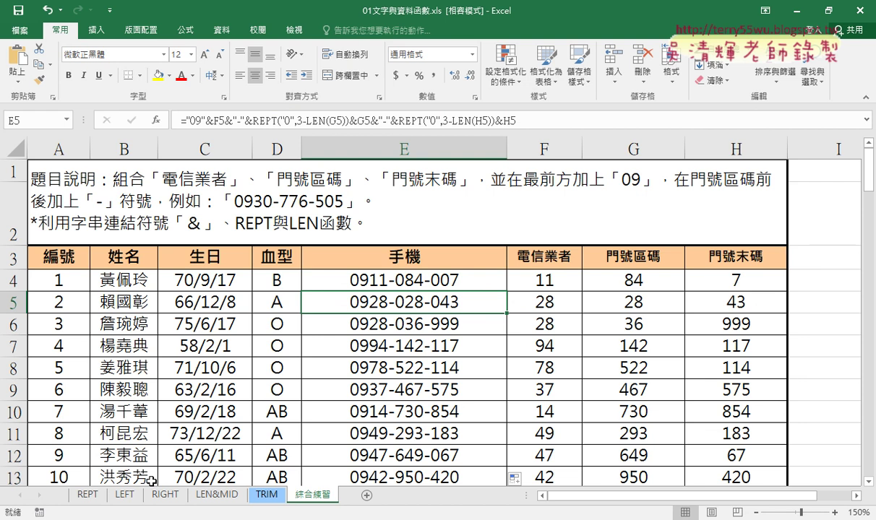
Duplicate the 綜合練習 sheet as 綜合練習 (2) placed right after it.
click(414, 275)
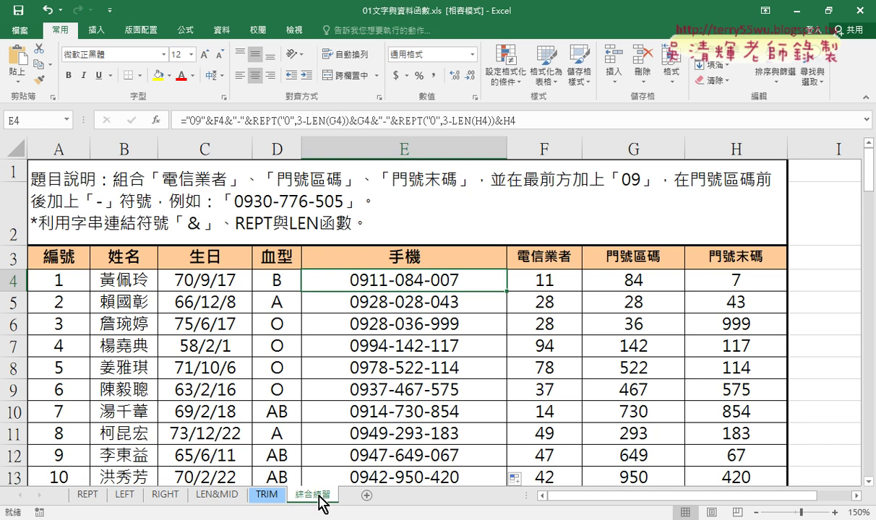
mouse_move(324, 503)
mouse_down()
mouse_move(315, 498)
mouse_move(372, 495)
mouse_up()
drag(371, 495, 410, 493)
drag(411, 493, 409, 495)
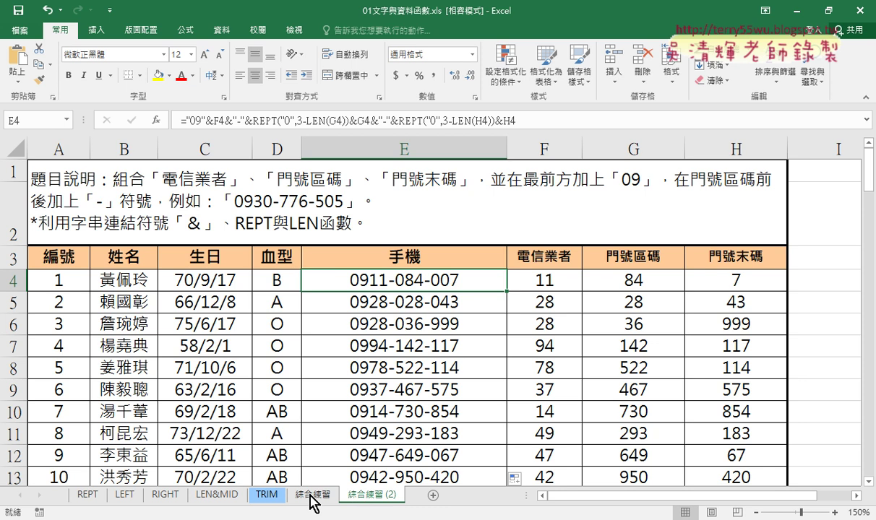
On 綜合練習 (2), clear the phone formula from E4.
click(275, 497)
click(351, 499)
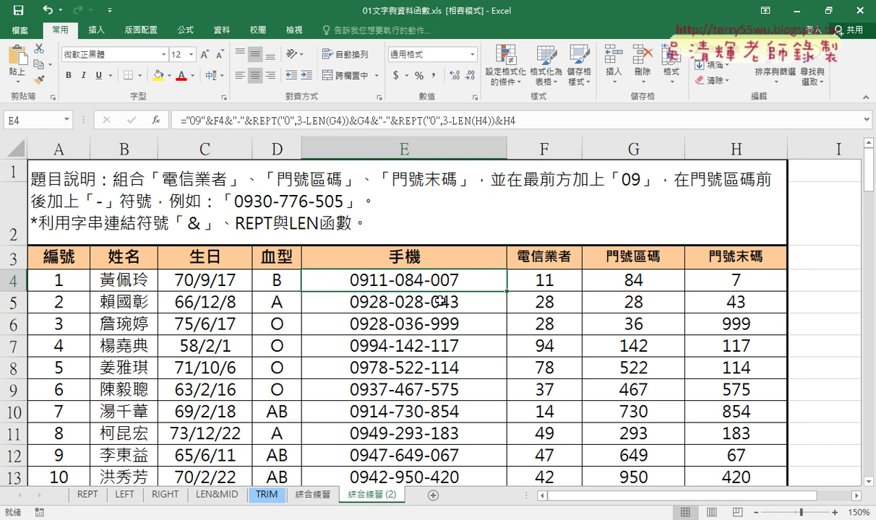
key(Delete)
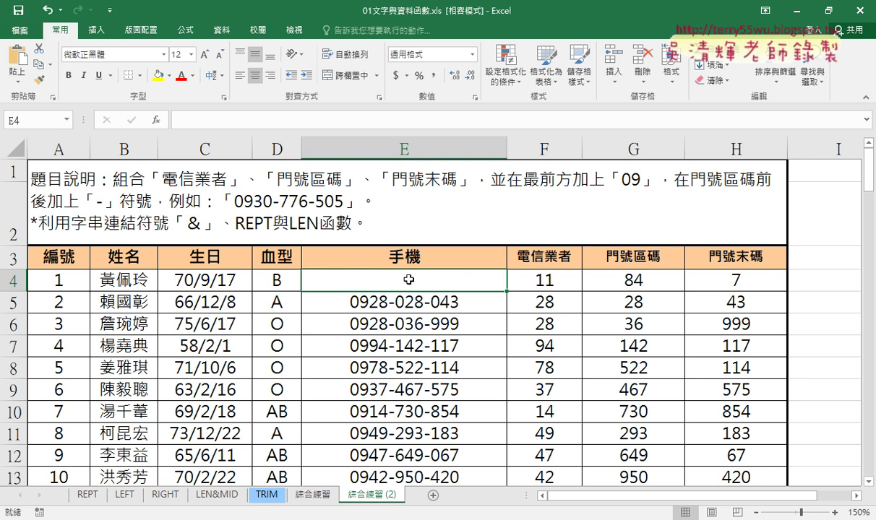
click(155, 120)
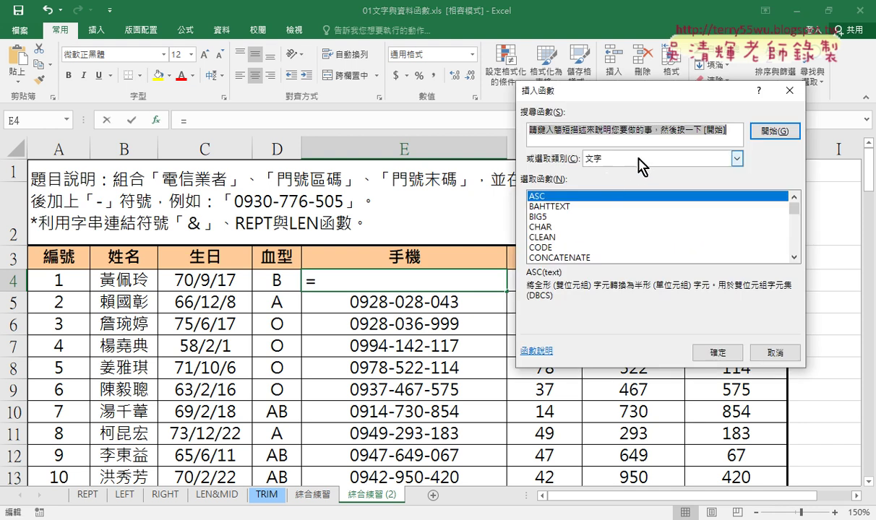
scroll(794, 256, down, 2)
scroll(794, 256, down, 3)
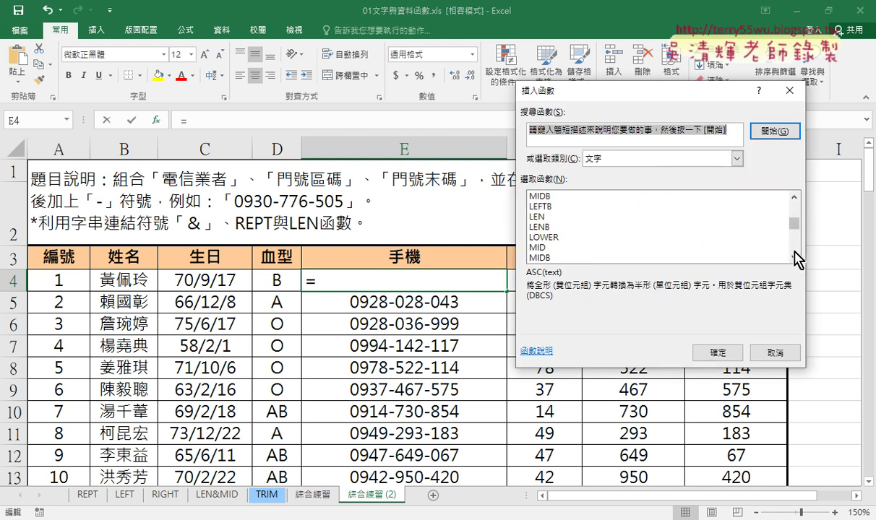
scroll(794, 257, down, 2)
scroll(794, 256, down, 2)
scroll(795, 255, down, 3)
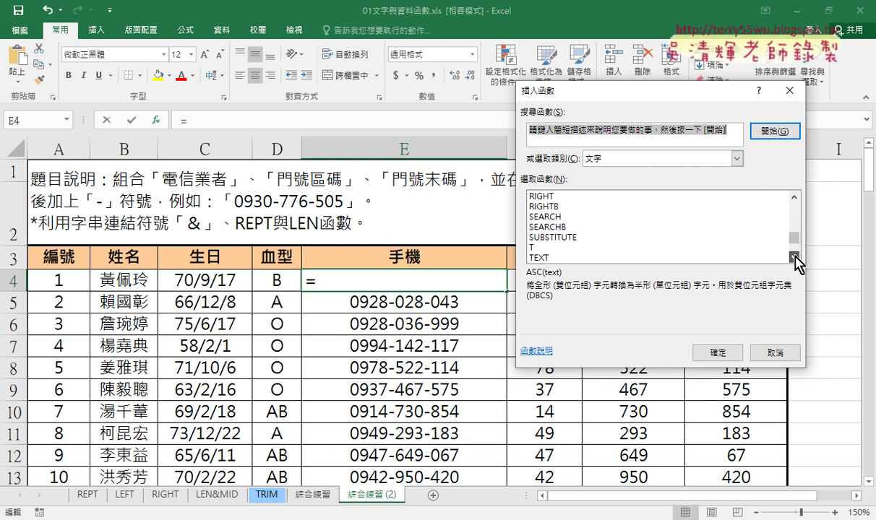
scroll(794, 256, down, 2)
click(574, 239)
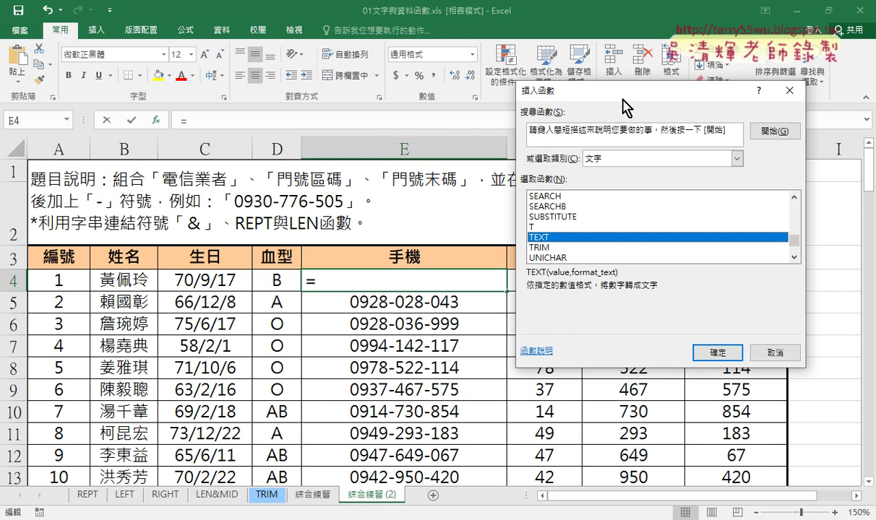
drag(626, 96, 491, 331)
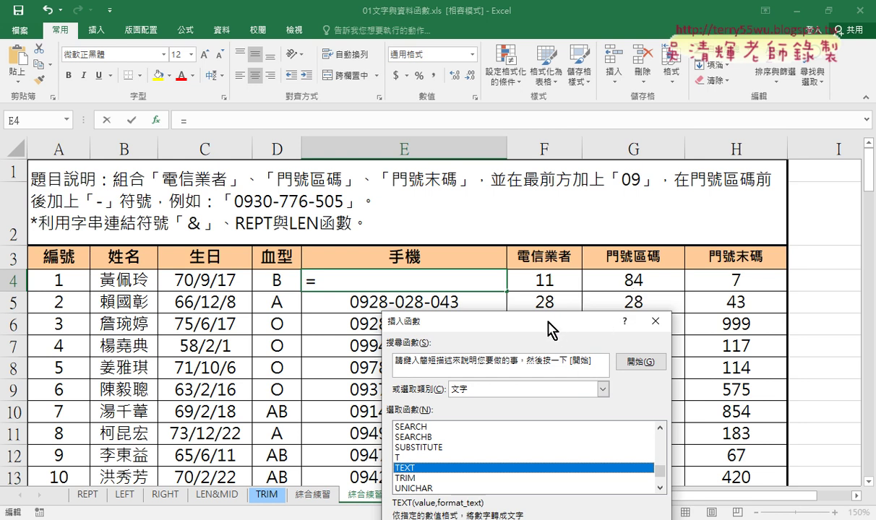
drag(548, 330, 336, 153)
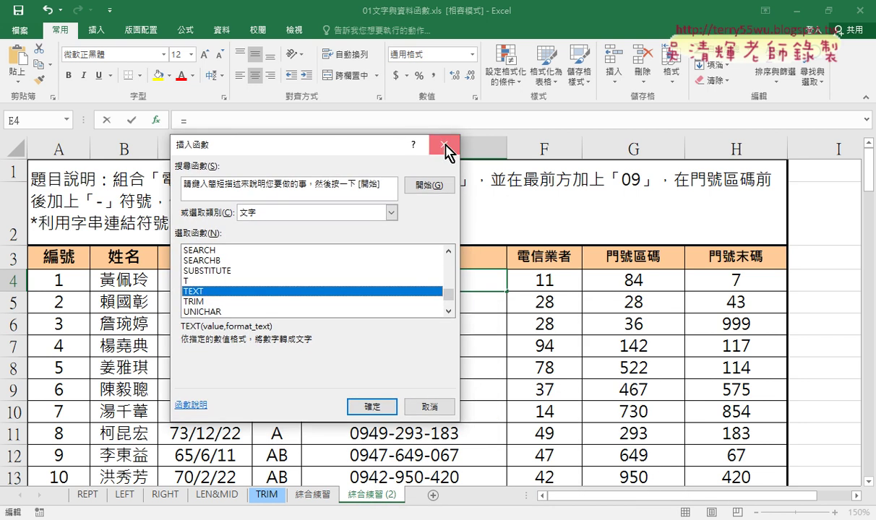
click(443, 144)
drag(626, 285, 699, 284)
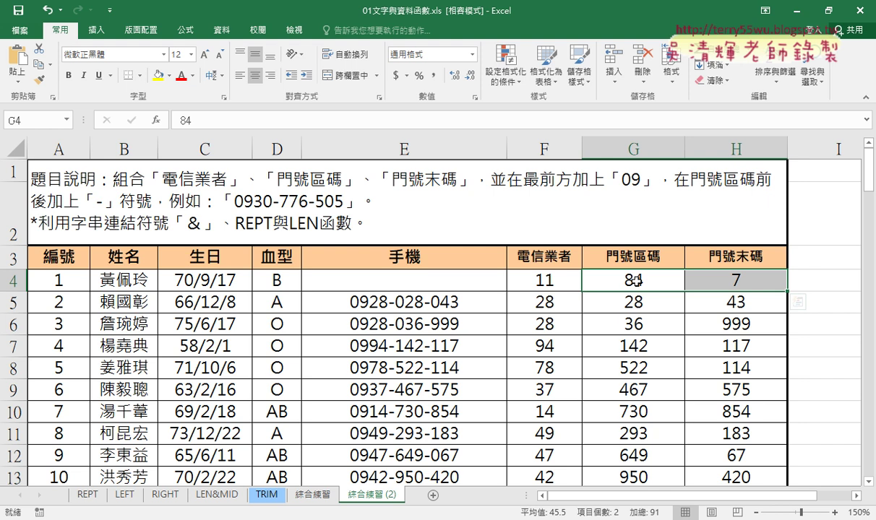
Apply the custom number format 000 to G4:H4 so they show 084 and 007.
right_click(708, 282)
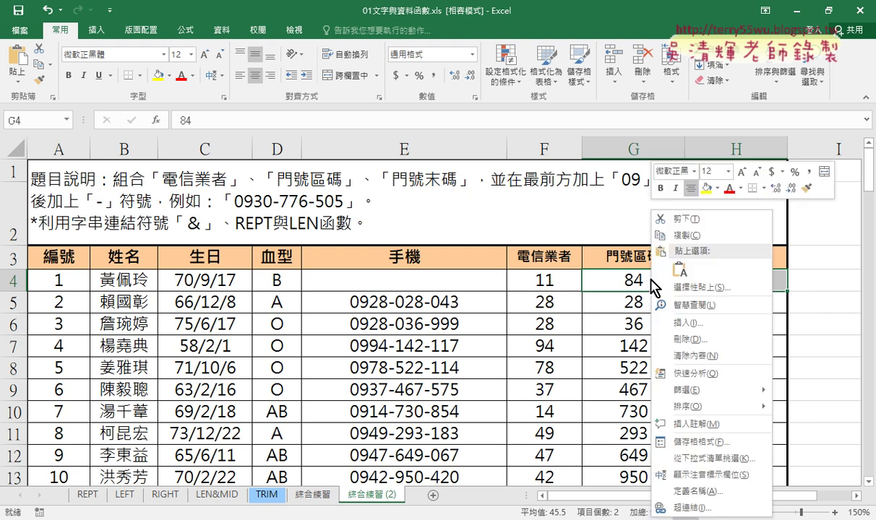
key(Escape)
click(667, 277)
drag(667, 276, 752, 283)
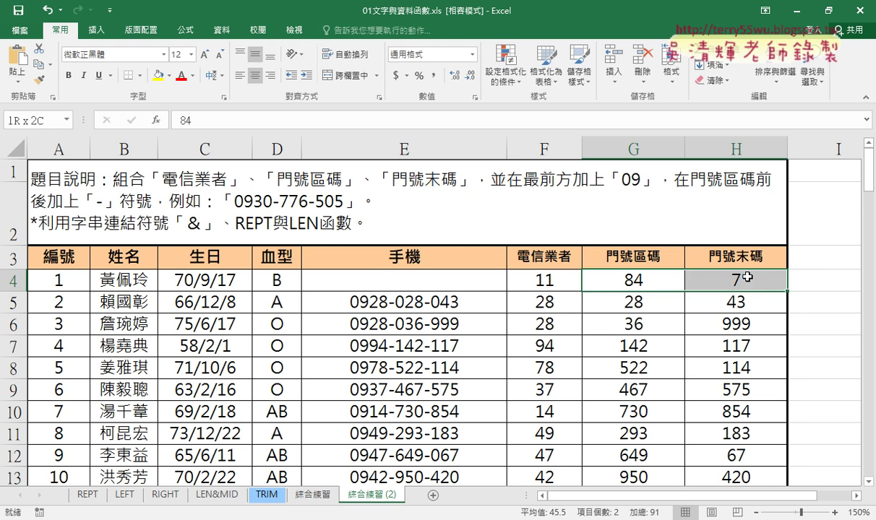
right_click(647, 281)
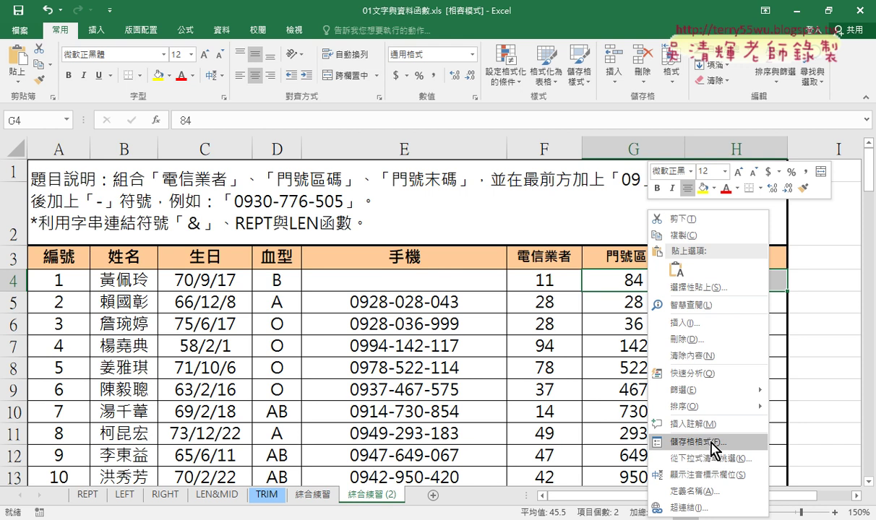
click(714, 443)
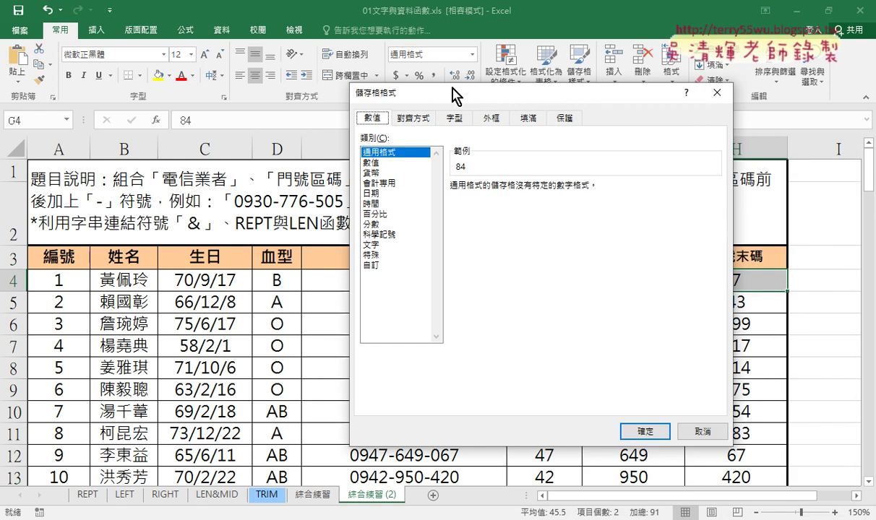
drag(597, 166, 268, 54)
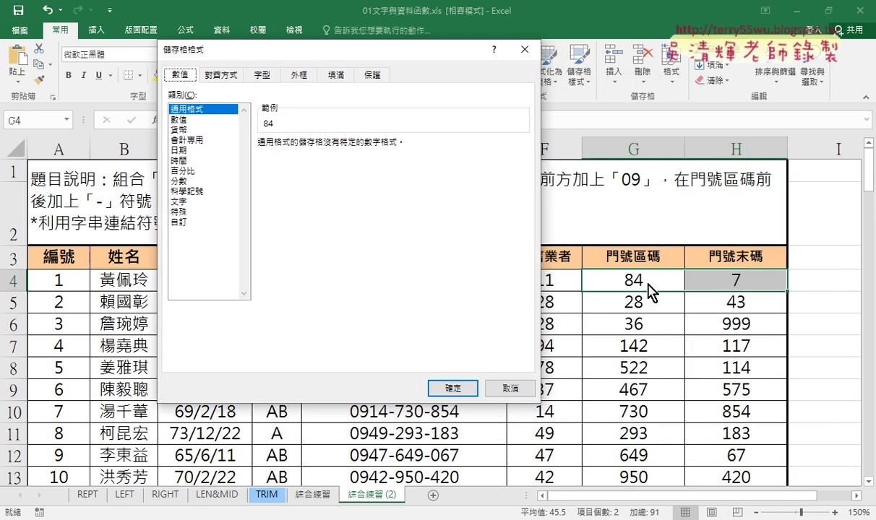
click(181, 223)
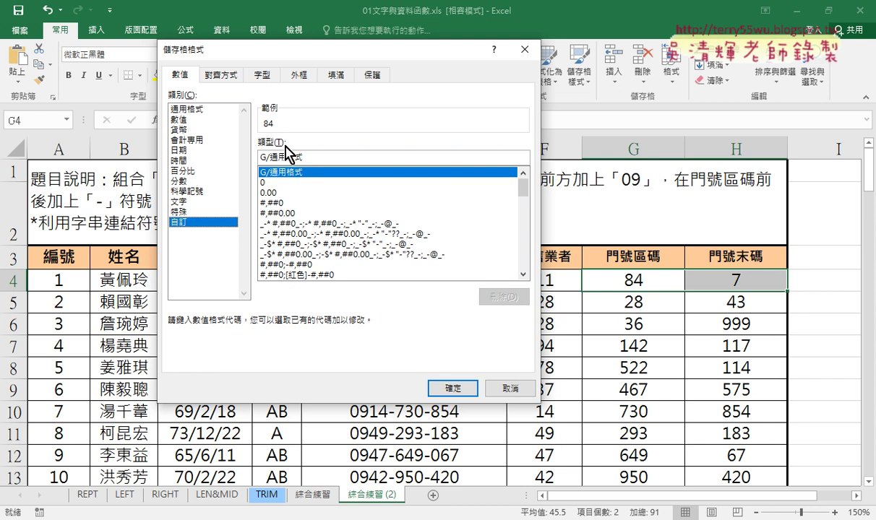
drag(309, 156, 242, 151)
text(0)
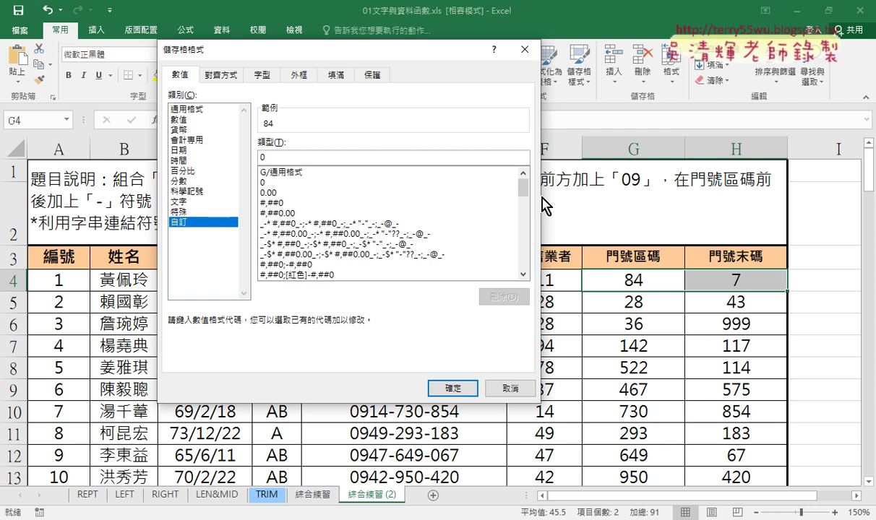
text(00)
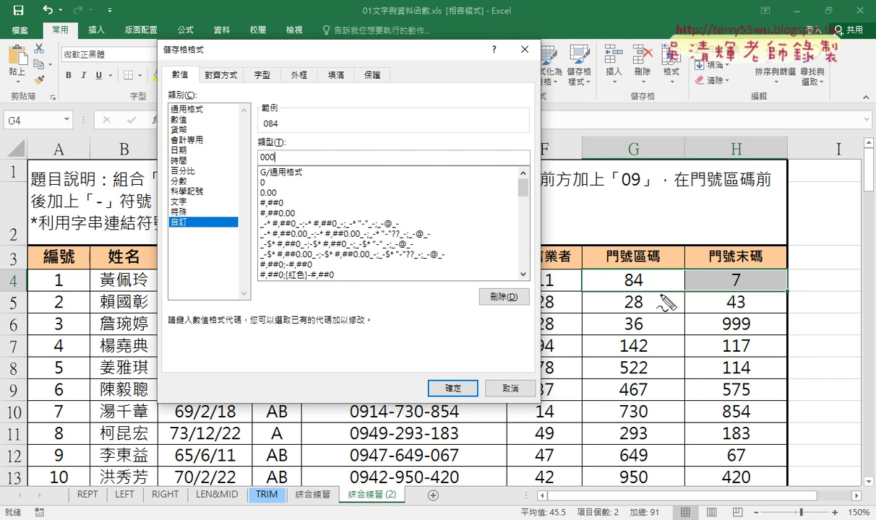
mouse_move(662, 293)
mouse_down()
mouse_move(620, 295)
mouse_move(549, 230)
mouse_move(287, 129)
mouse_move(254, 133)
mouse_up()
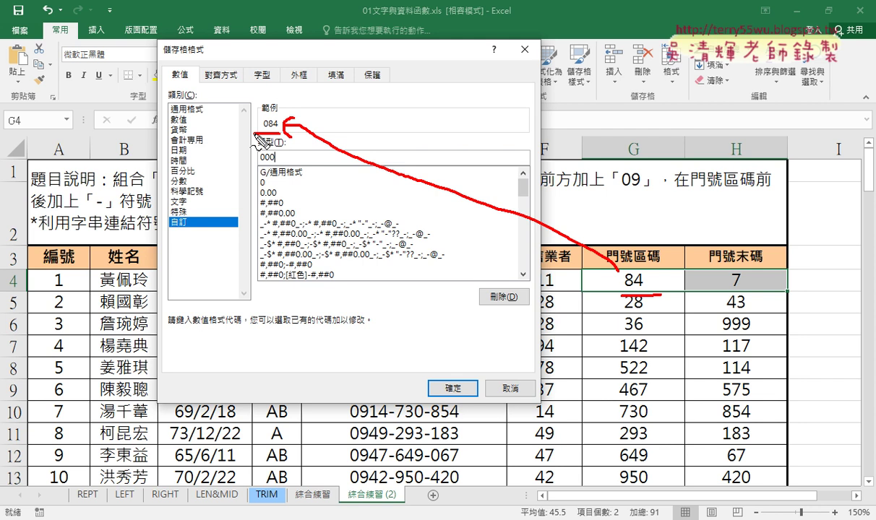
drag(207, 61, 184, 63)
key(Escape)
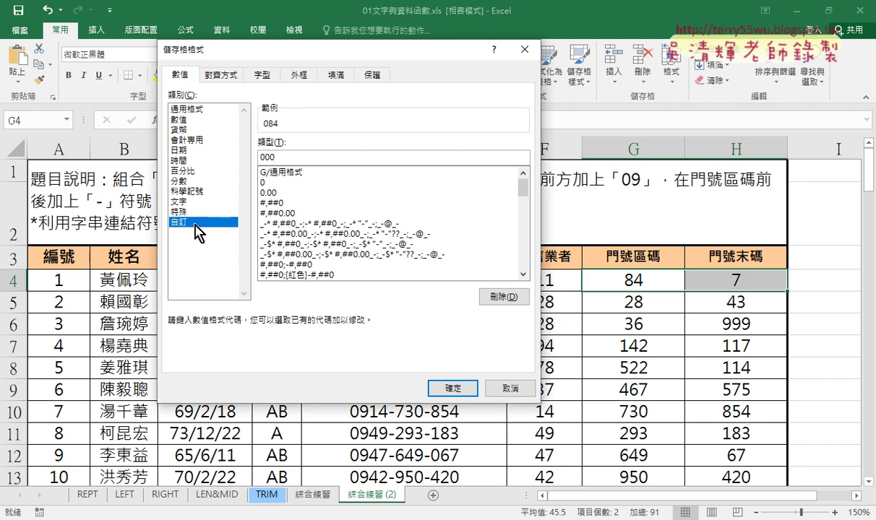
drag(274, 156, 234, 157)
click(465, 391)
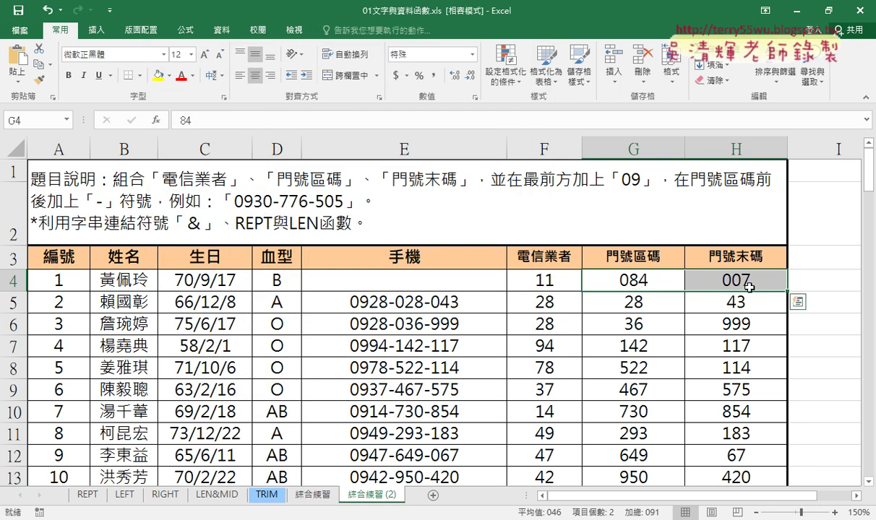
click(640, 281)
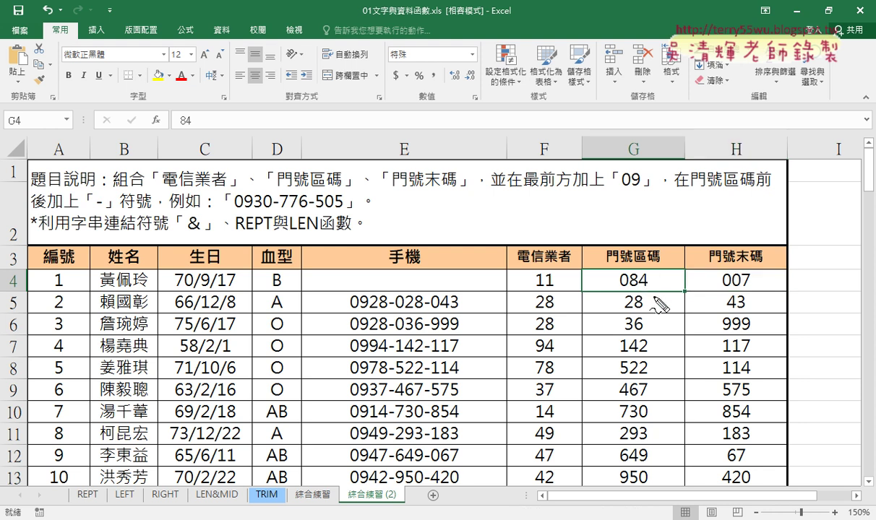
mouse_move(654, 295)
mouse_down()
mouse_move(658, 265)
mouse_move(206, 122)
mouse_move(236, 119)
mouse_move(193, 136)
mouse_up()
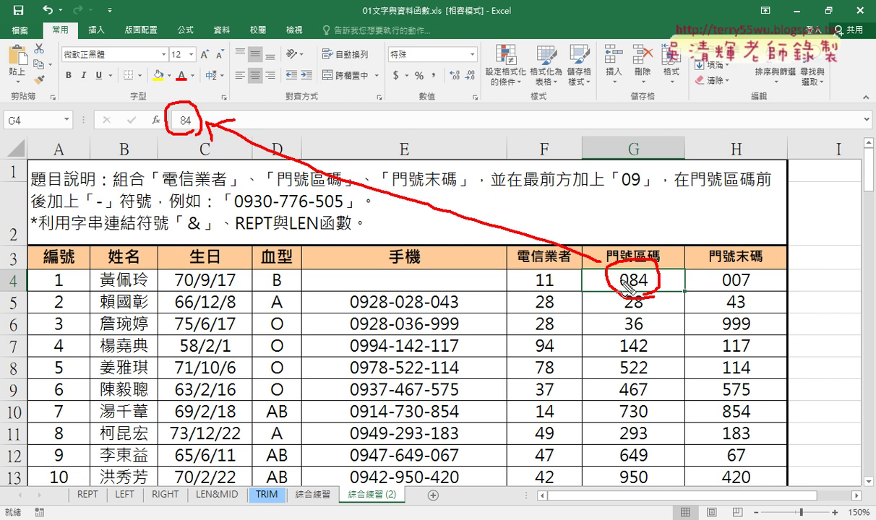
drag(623, 289, 647, 292)
mouse_move(596, 207)
mouse_down()
mouse_move(622, 207)
mouse_move(612, 229)
mouse_move(665, 236)
mouse_up()
drag(645, 219, 668, 215)
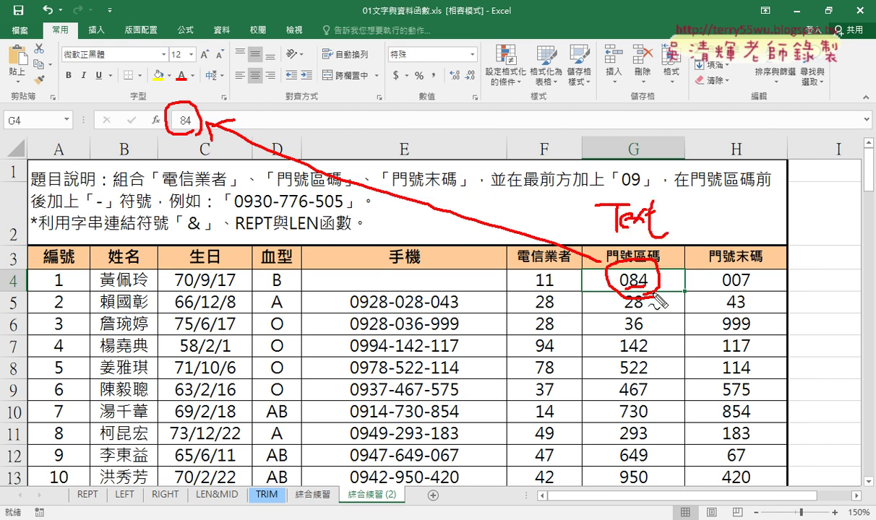
drag(618, 289, 642, 293)
key(Escape)
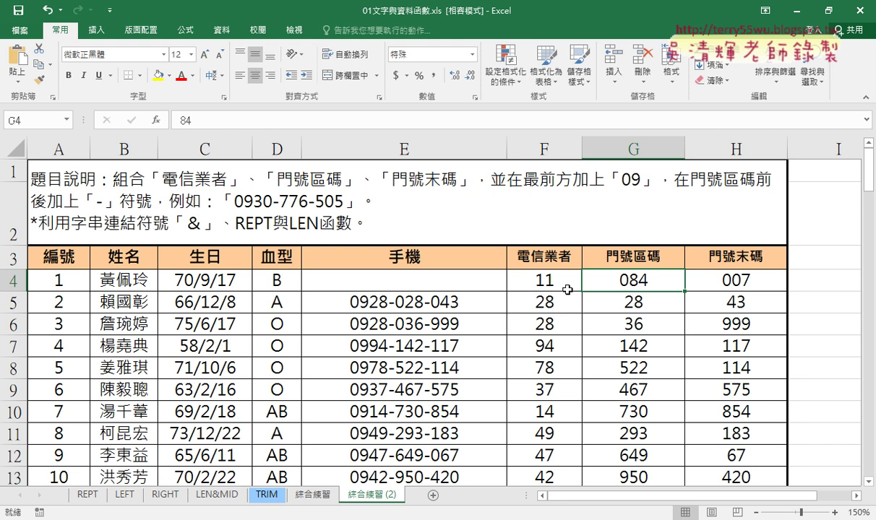
click(434, 280)
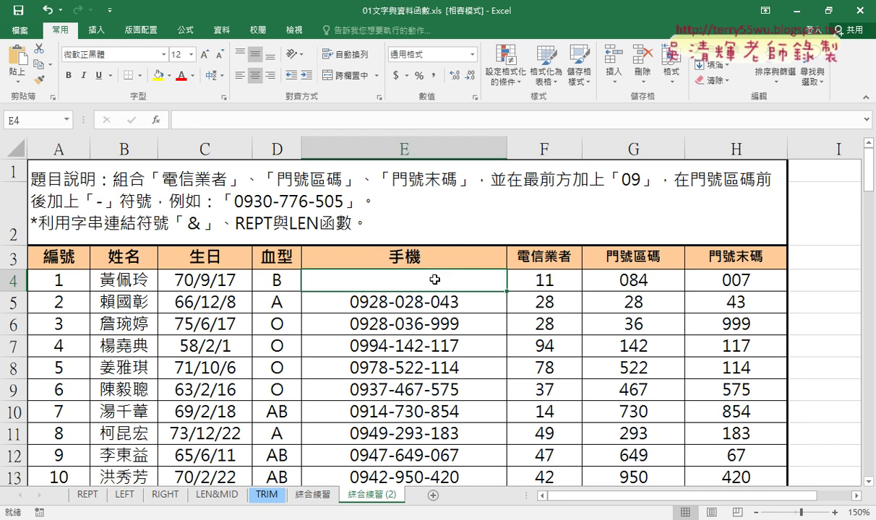
Insert the TEXT function into E4 from the function picker.
click(175, 120)
click(156, 120)
drag(333, 130, 496, 70)
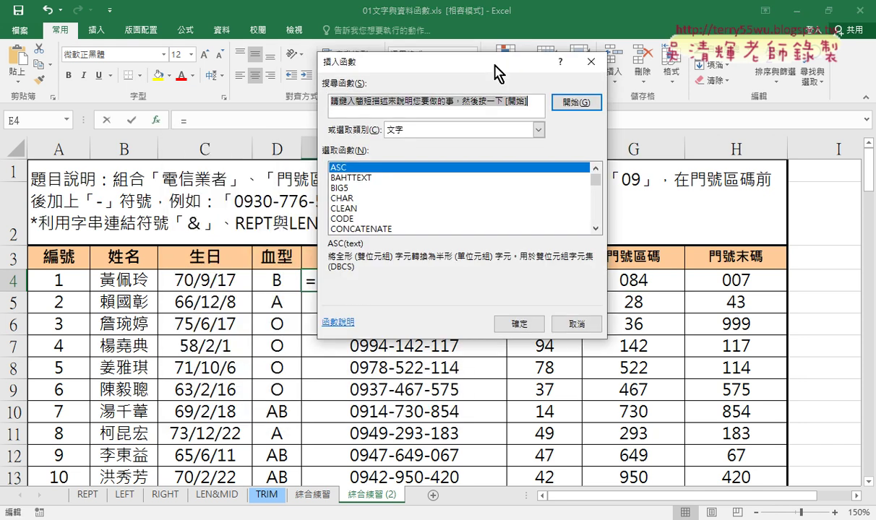
drag(595, 174, 602, 211)
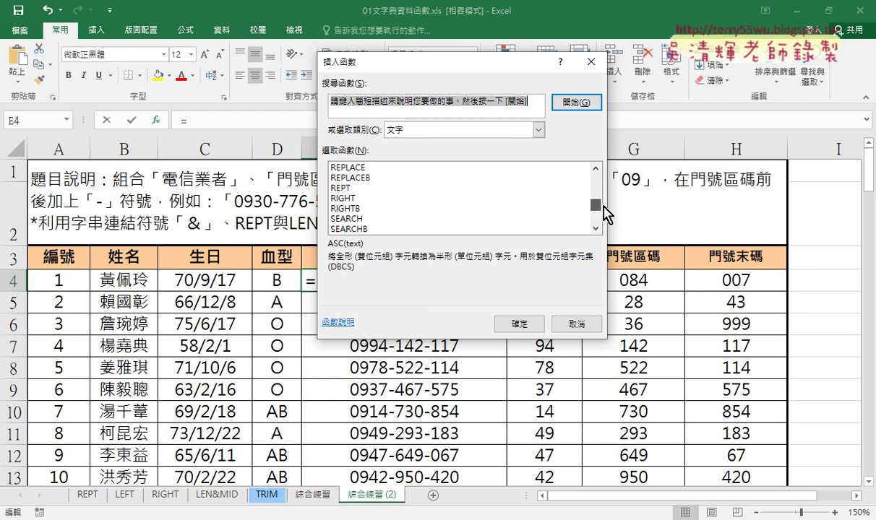
click(350, 208)
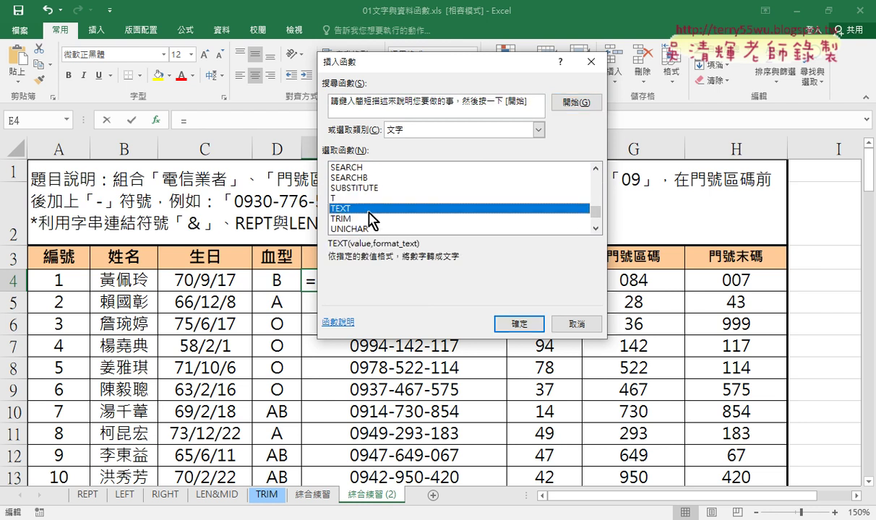
click(520, 325)
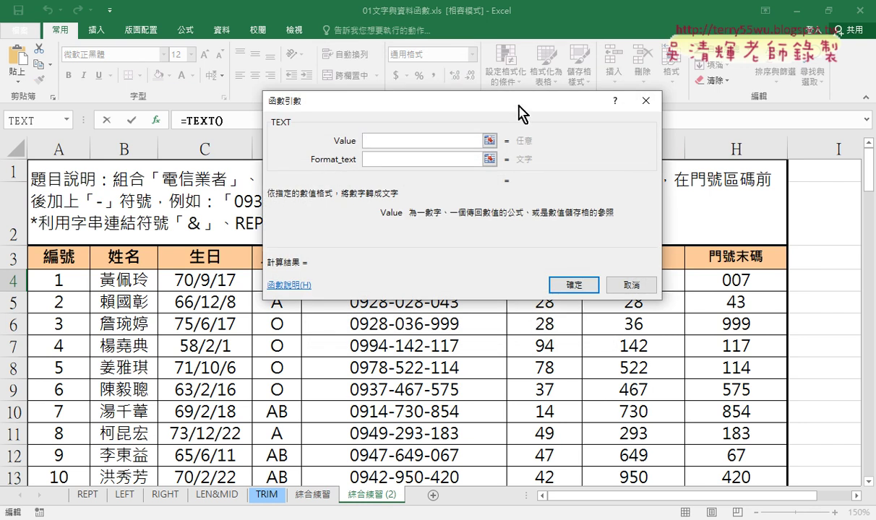
Set TEXT's Value to G4 and Format_text to "000", so E4 shows 084.
drag(519, 110, 537, 336)
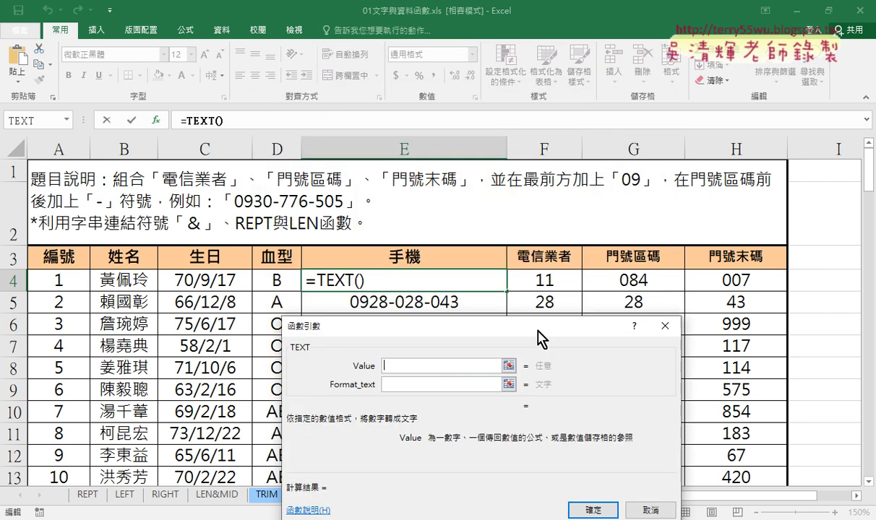
click(643, 286)
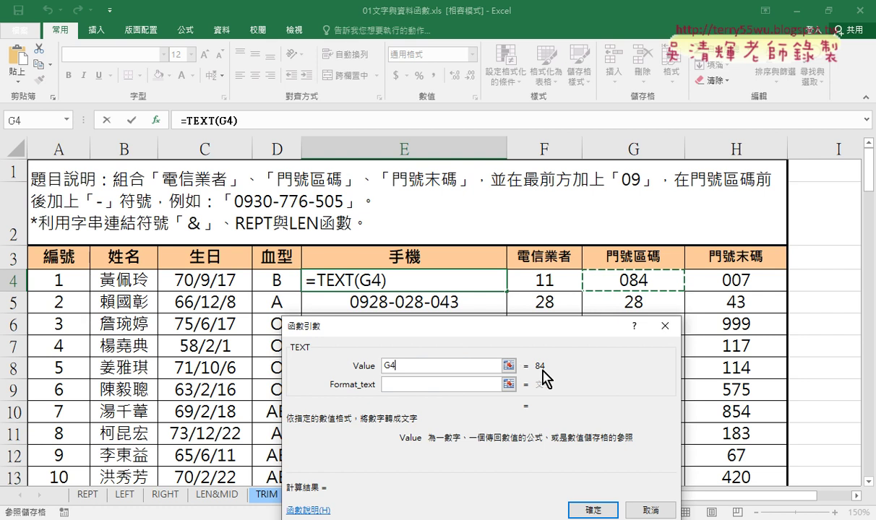
click(399, 384)
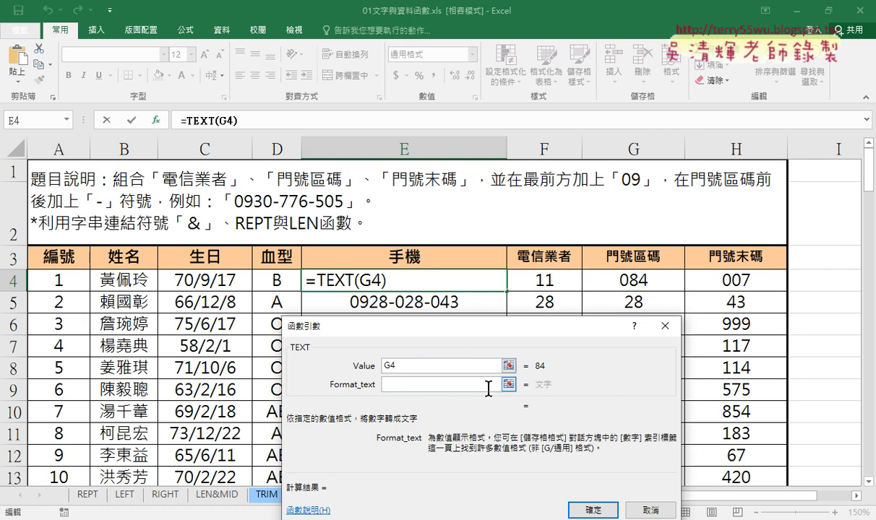
text(000)
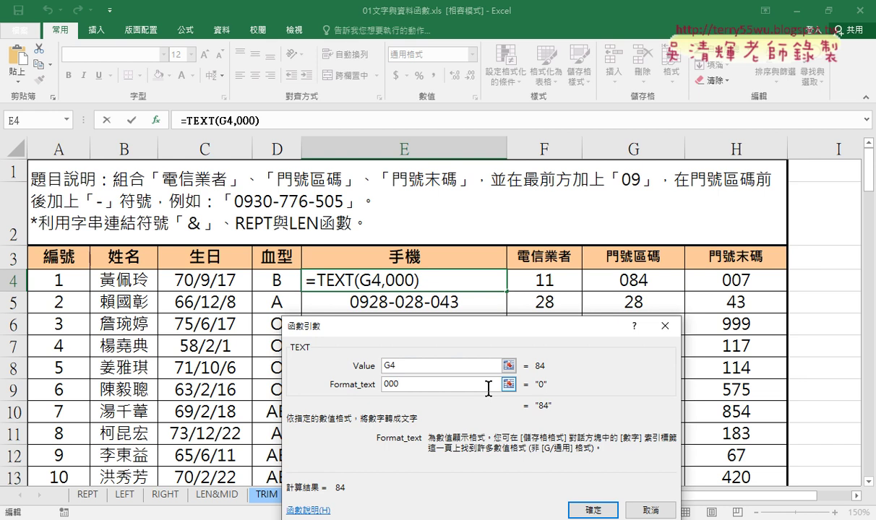
key(Home)
text(")
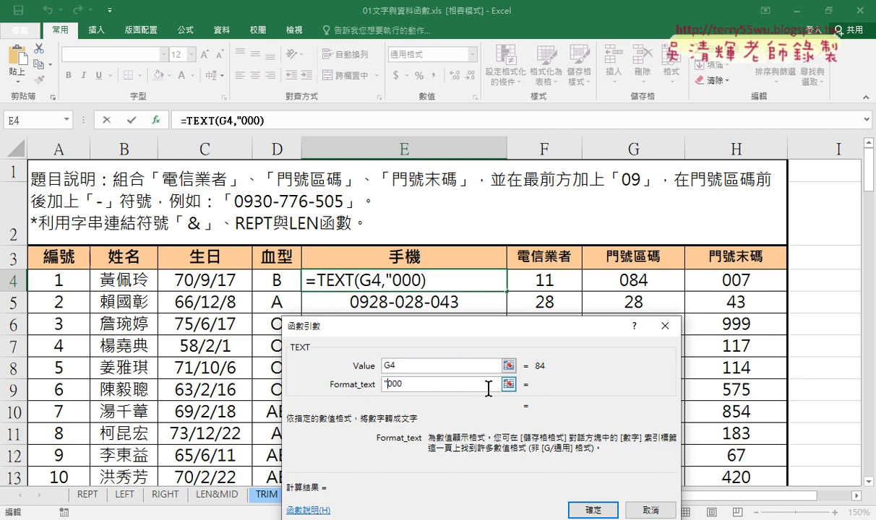
key(Right)
key(Right)
text(")
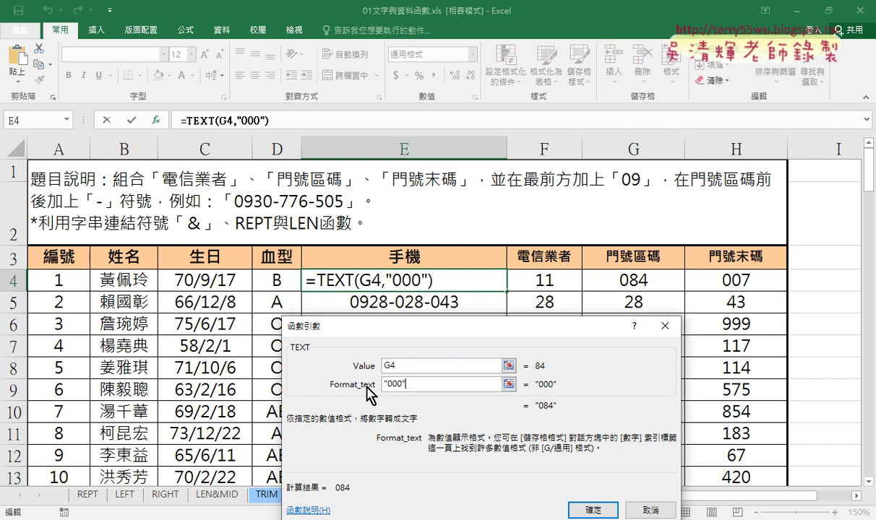
click(592, 510)
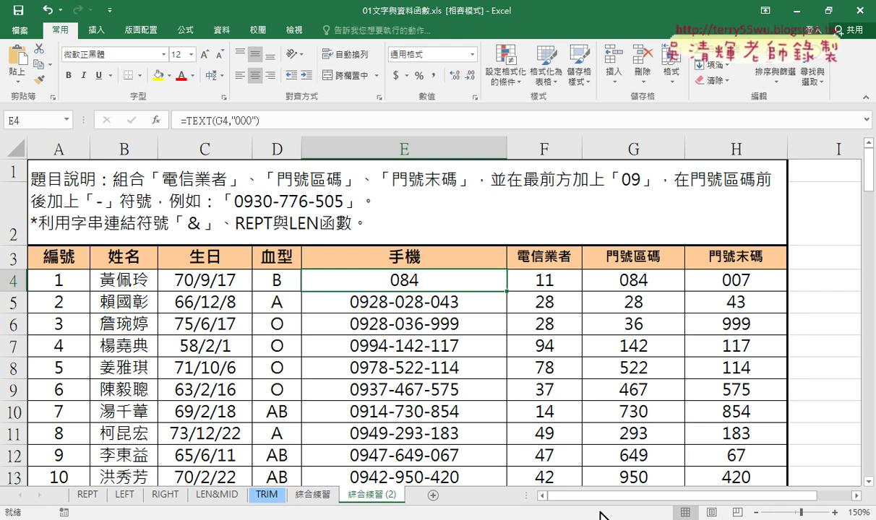
Replace E4 with ="09"&F4&"-"&TEXT(G4,"000"), displaying 0911-084.
key(Delete)
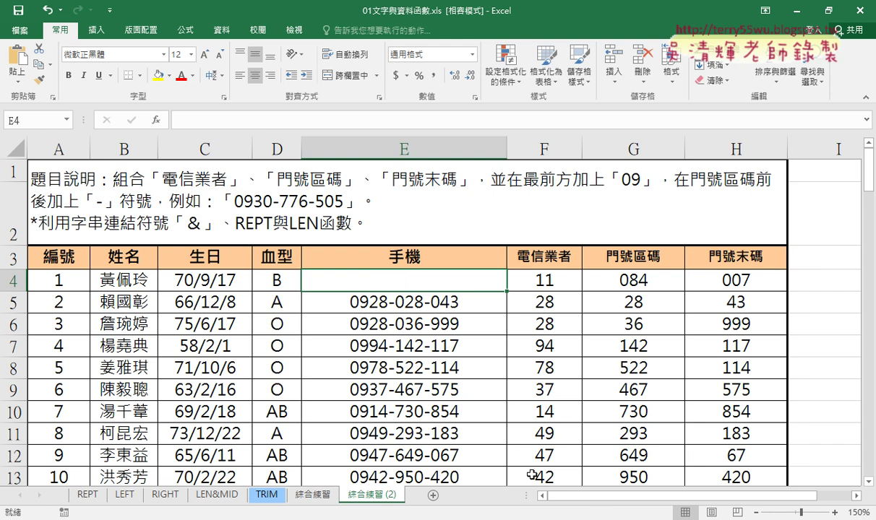
click(206, 117)
text(=)
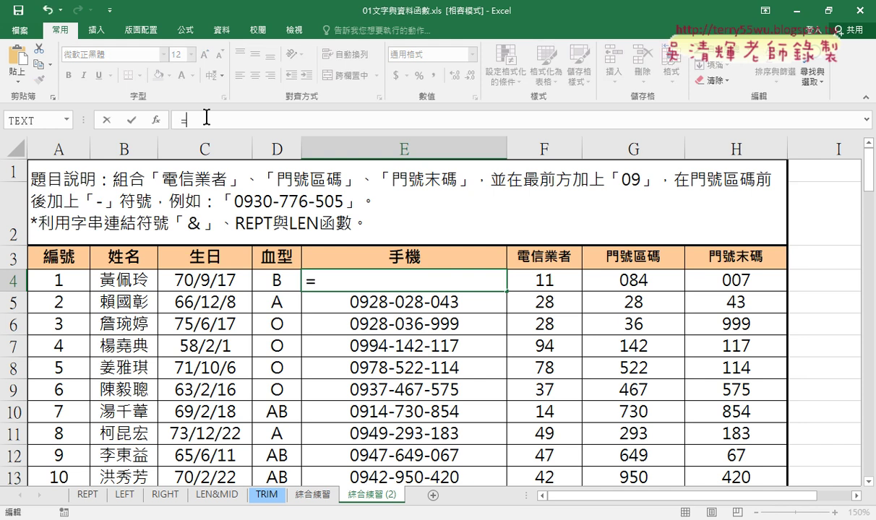
text("09)
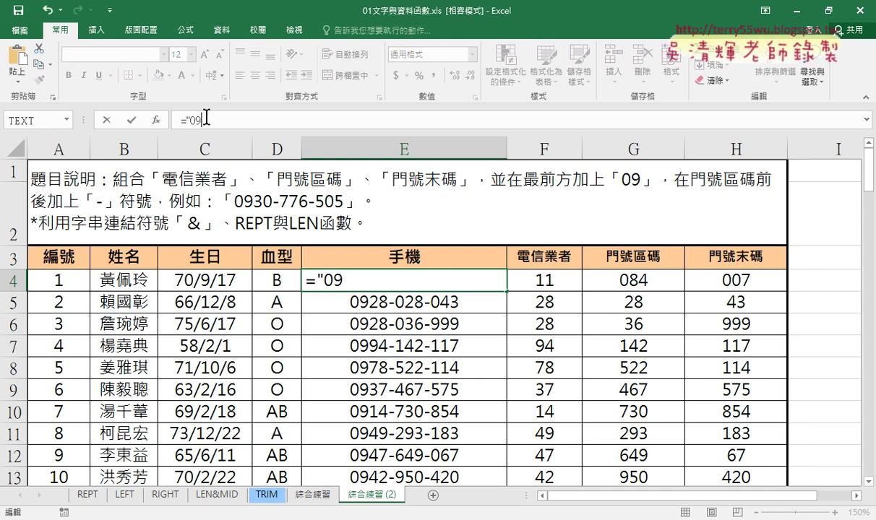
text(")
text(&)
click(556, 287)
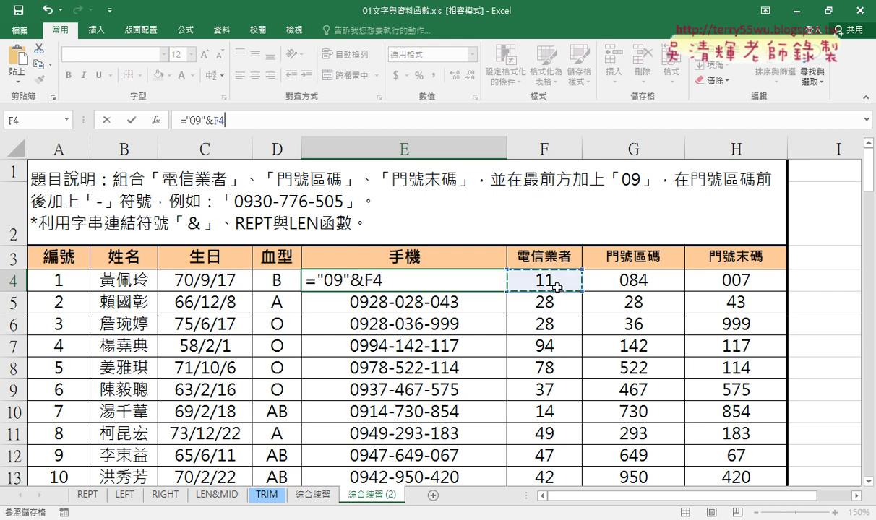
text(&")
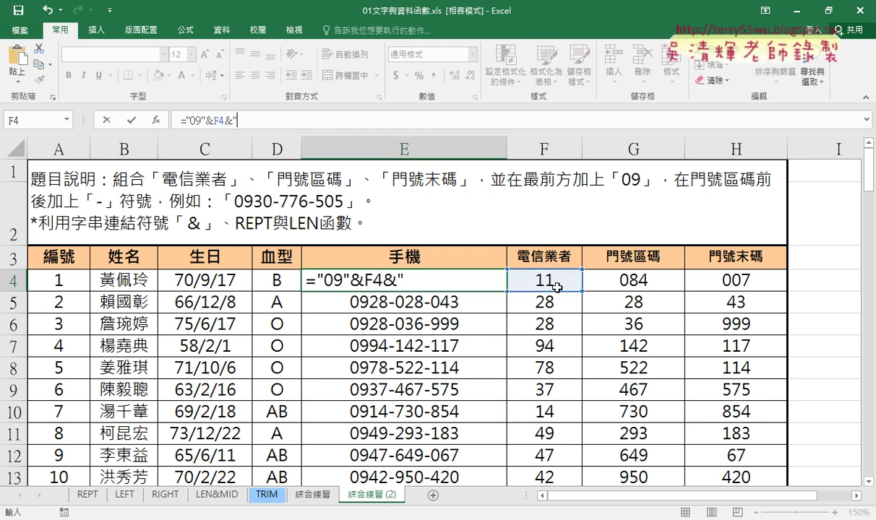
text(-"&)
text(t)
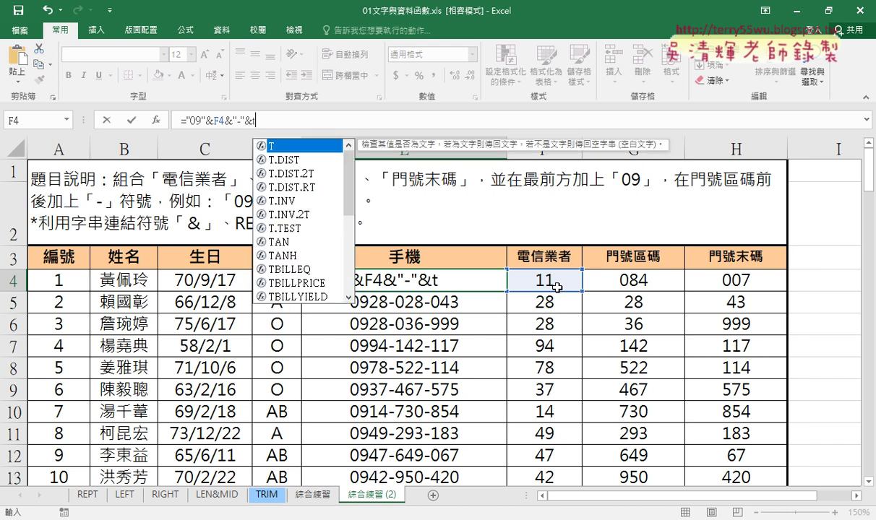
text(ext)
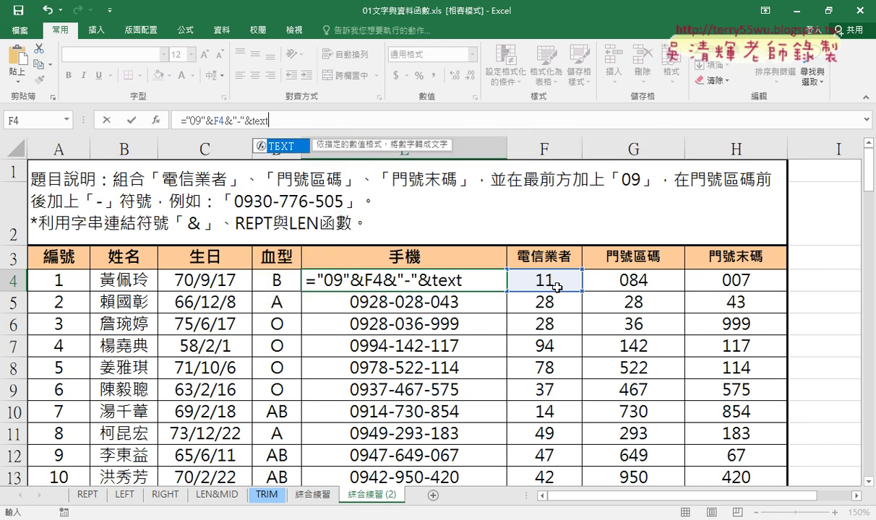
text(()
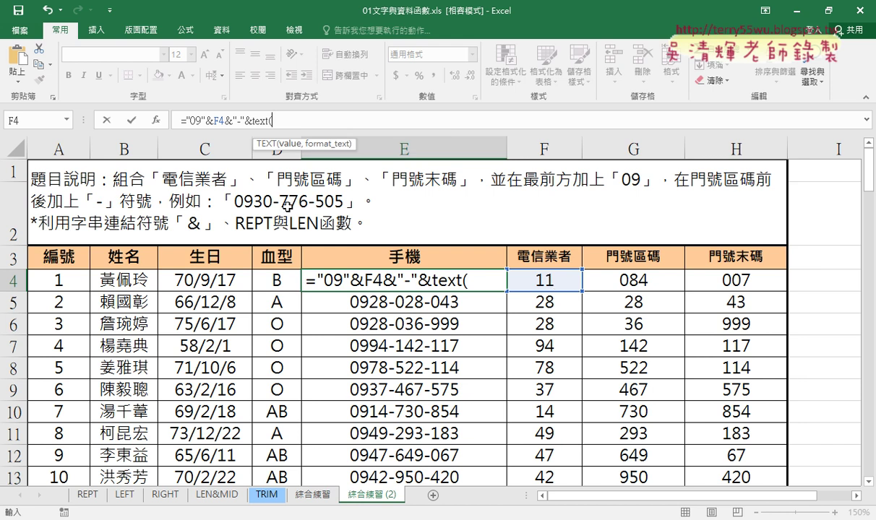
click(650, 284)
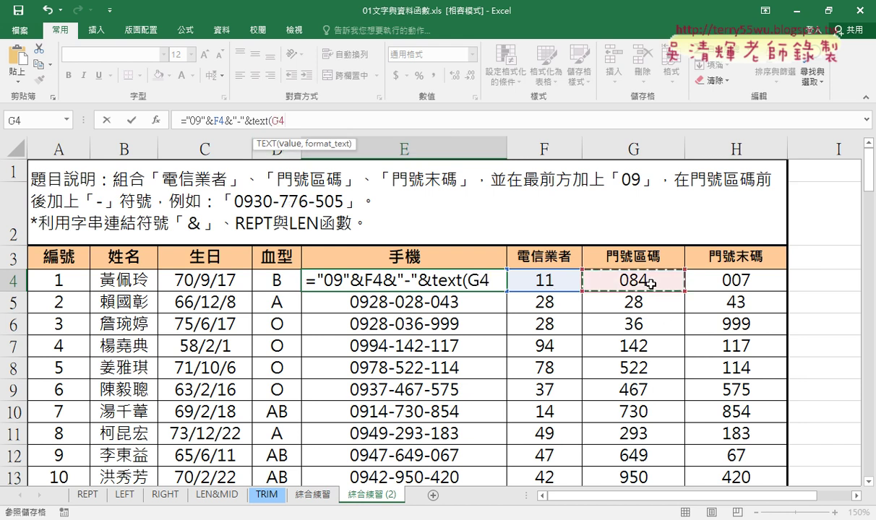
text(,)
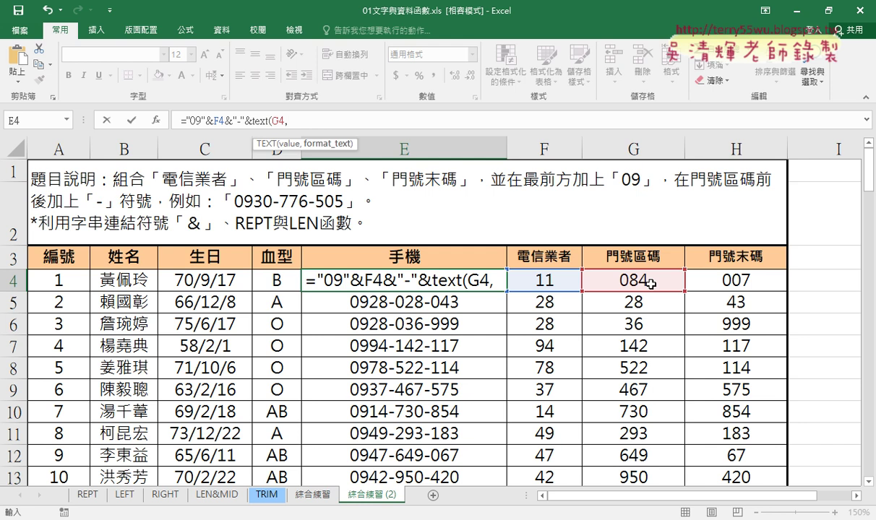
text(")
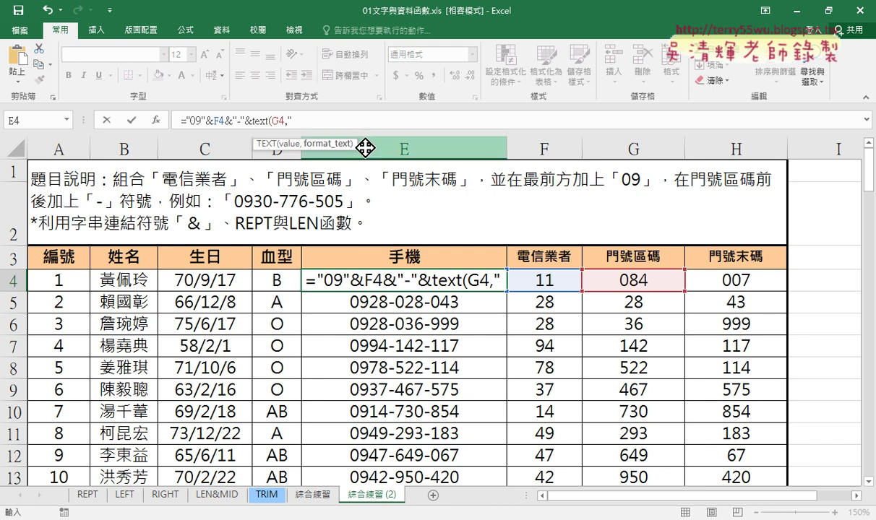
text(0)
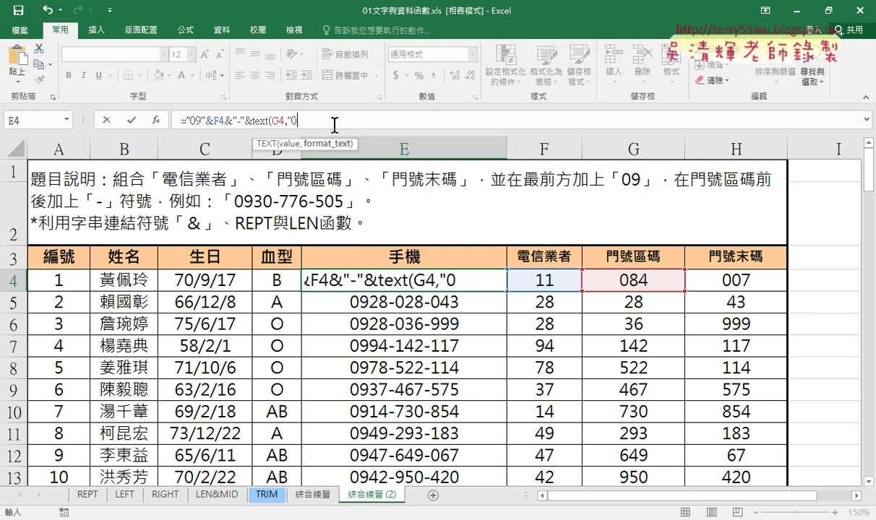
text(00")
text())
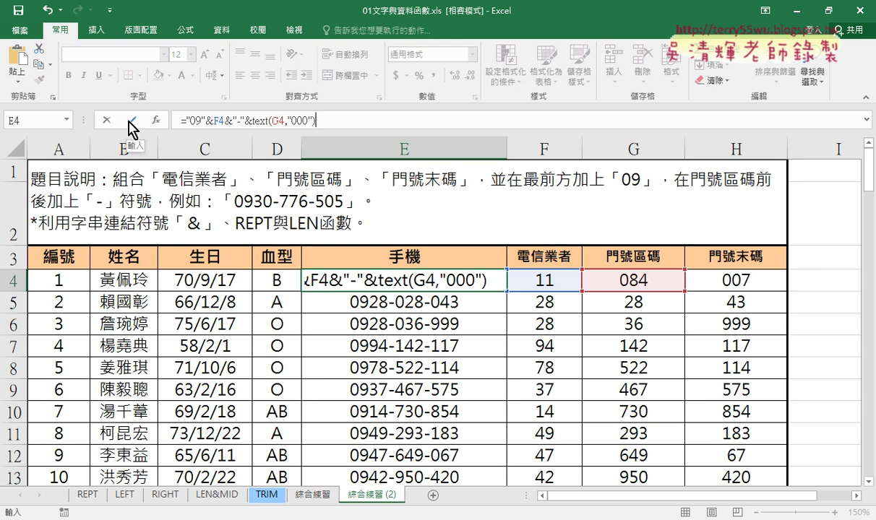
click(132, 121)
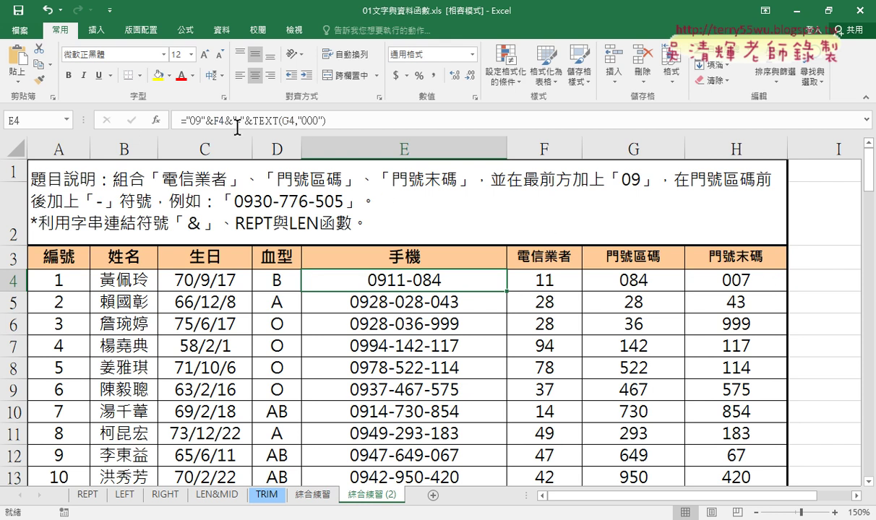
drag(223, 120, 326, 123)
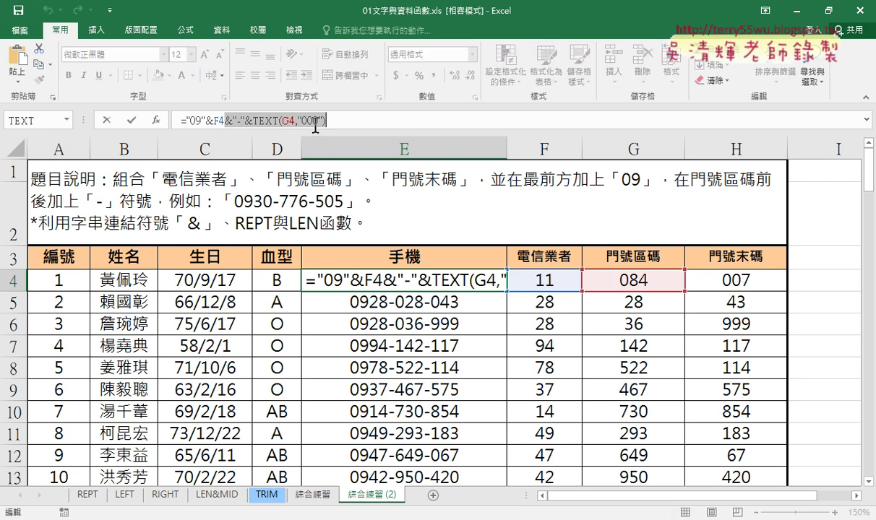
right_click(316, 124)
click(349, 150)
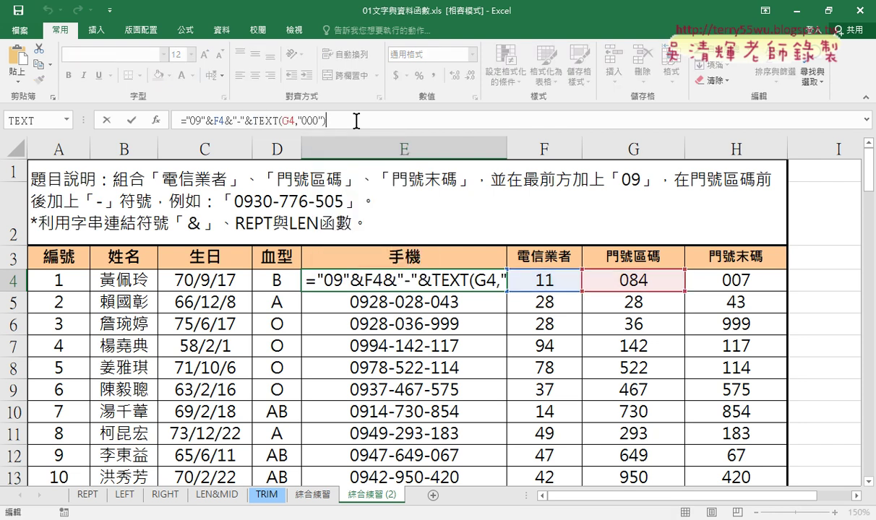
right_click(359, 123)
click(390, 183)
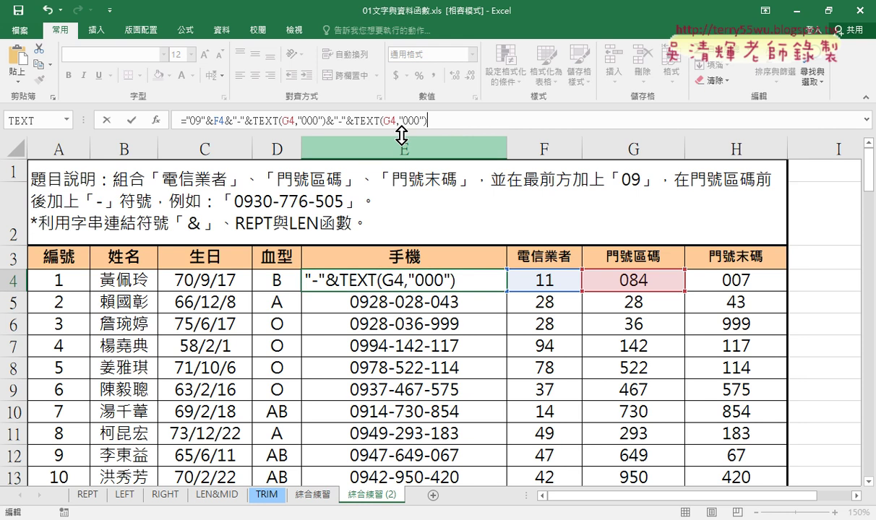
drag(383, 121, 387, 123)
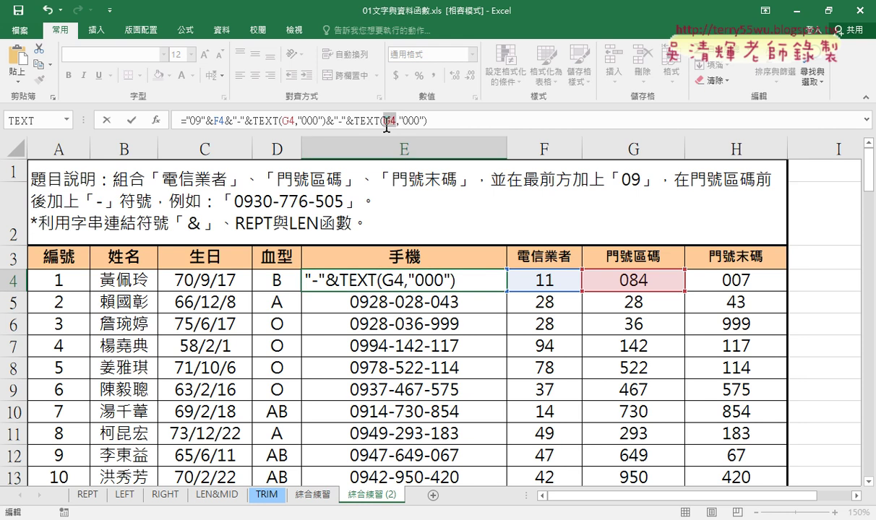
click(723, 284)
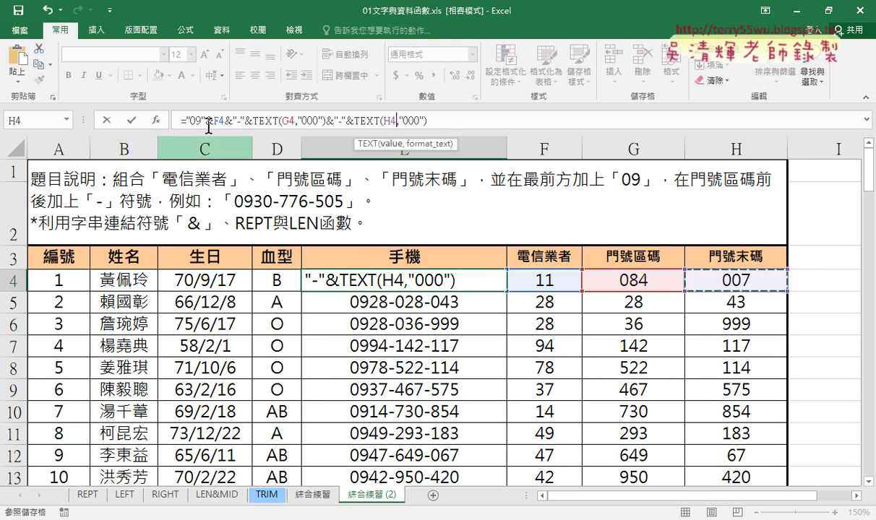
click(135, 122)
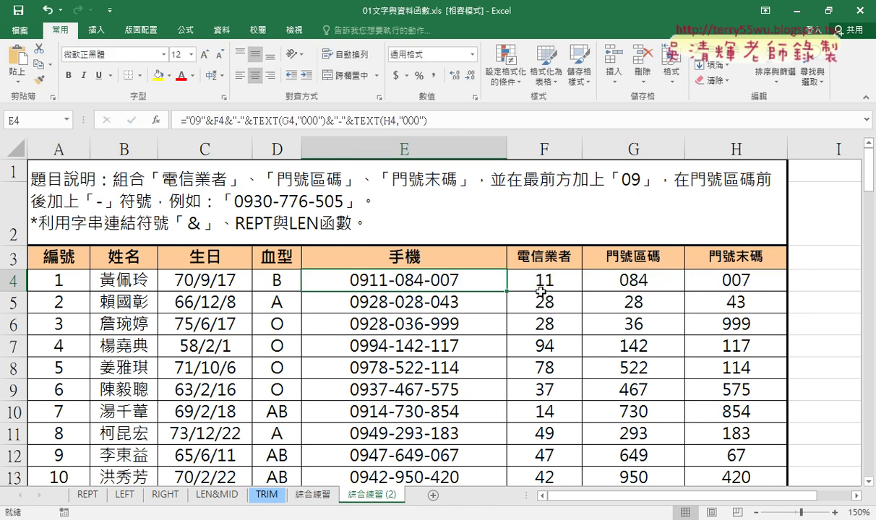
Fill the phone formula down column E and review its TEXT part.
double_click(509, 292)
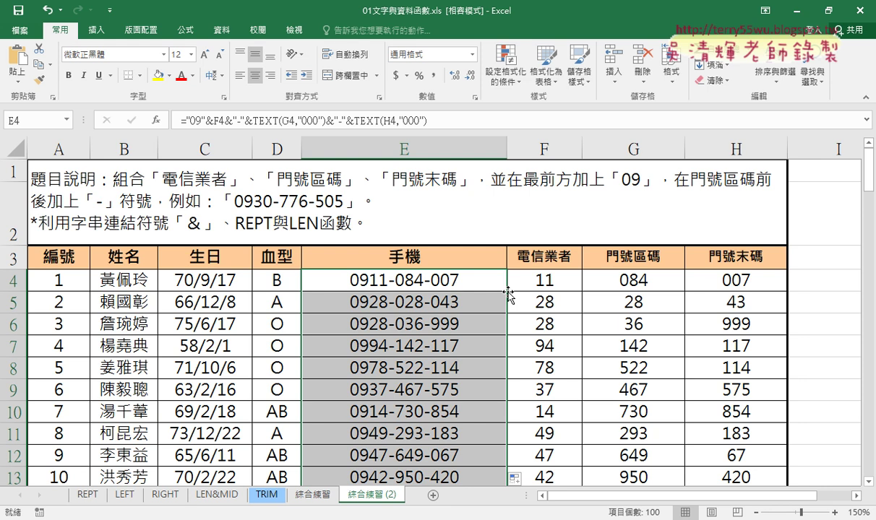
click(270, 121)
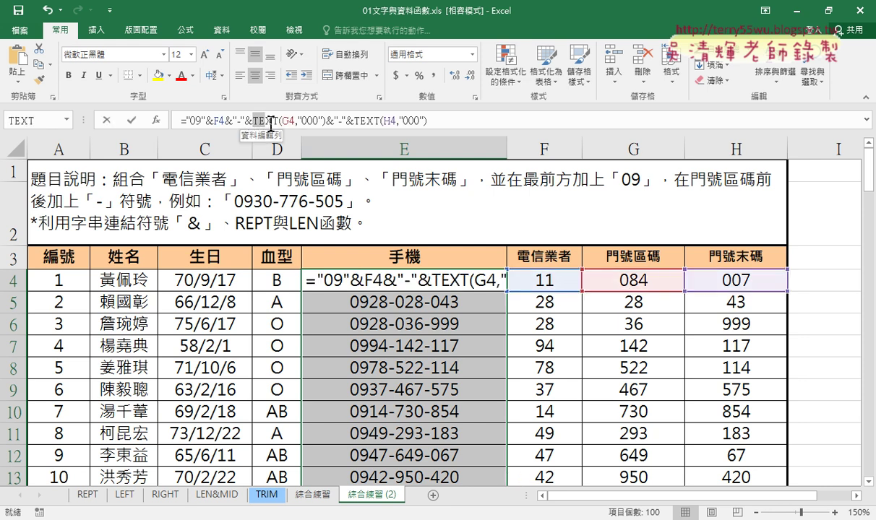
drag(271, 121, 280, 121)
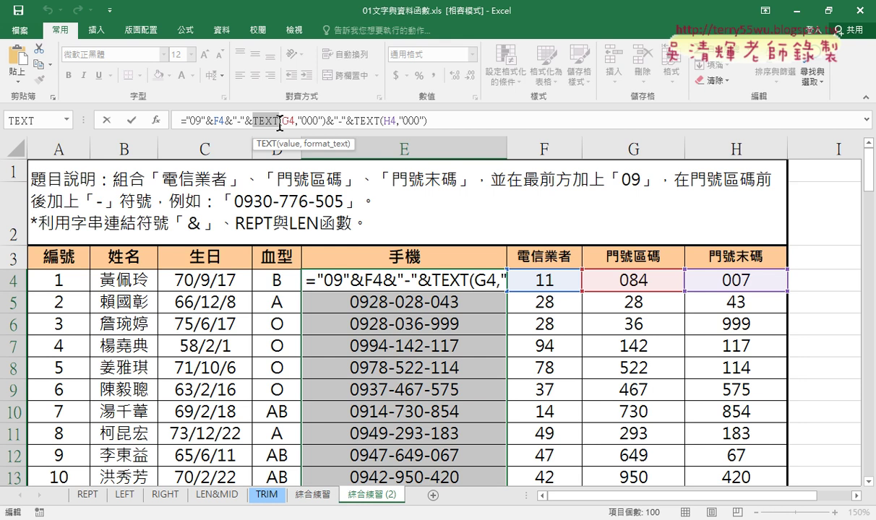
click(107, 120)
click(220, 275)
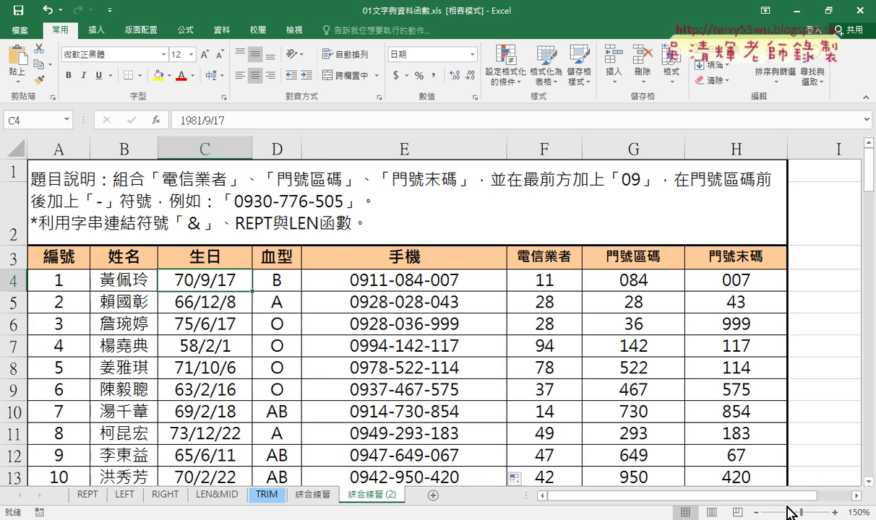
click(756, 512)
click(756, 512)
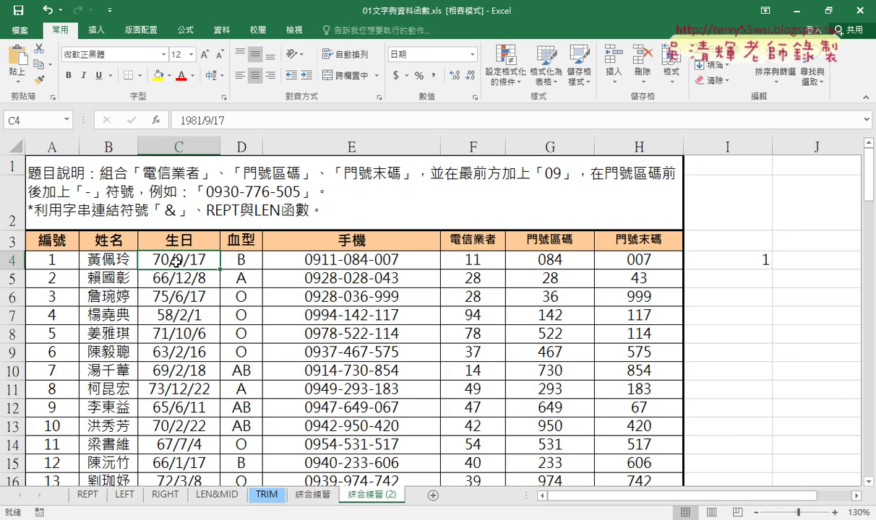
click(170, 147)
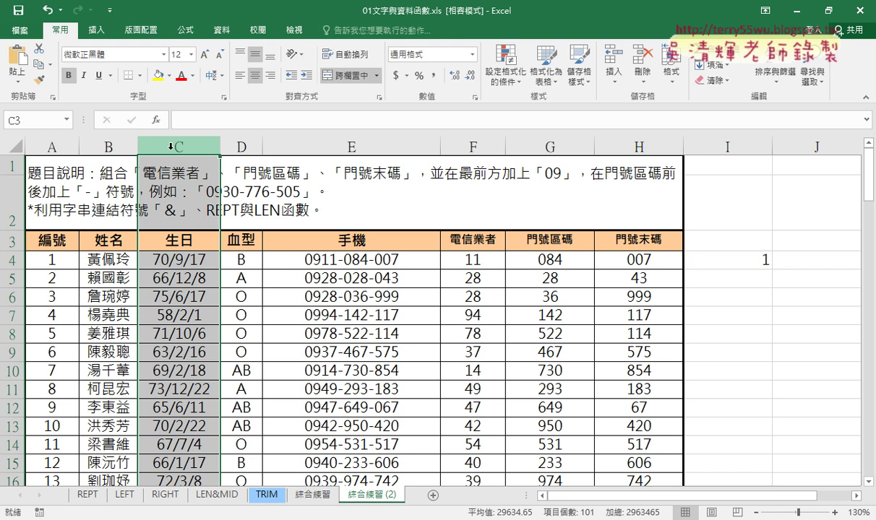
Enter the header 年次 in I3 and clear the leftover value in I4.
click(743, 246)
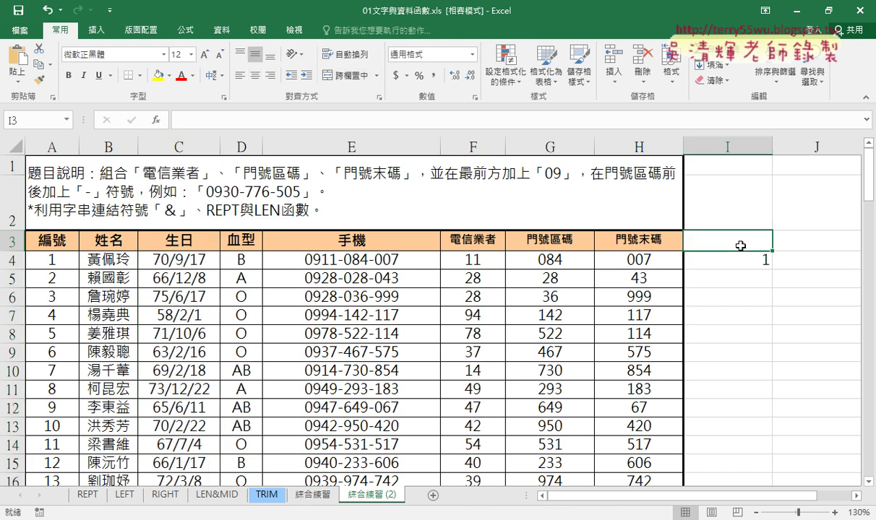
text(ㄋ一)
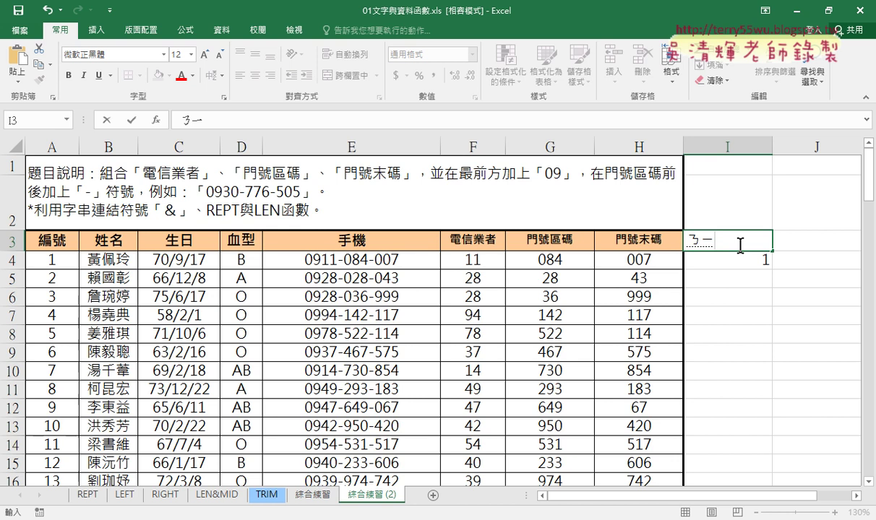
text(ㄢ6ㄘ)
text(4)
key(Return)
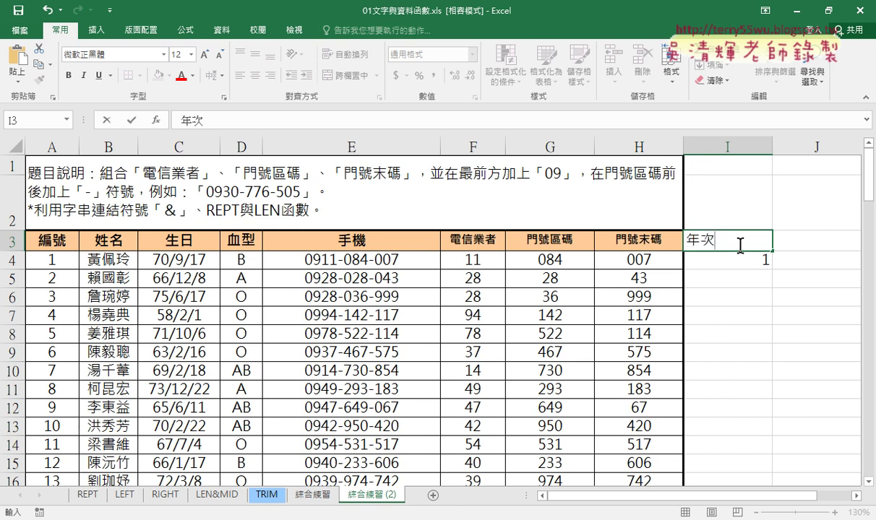
key(Return)
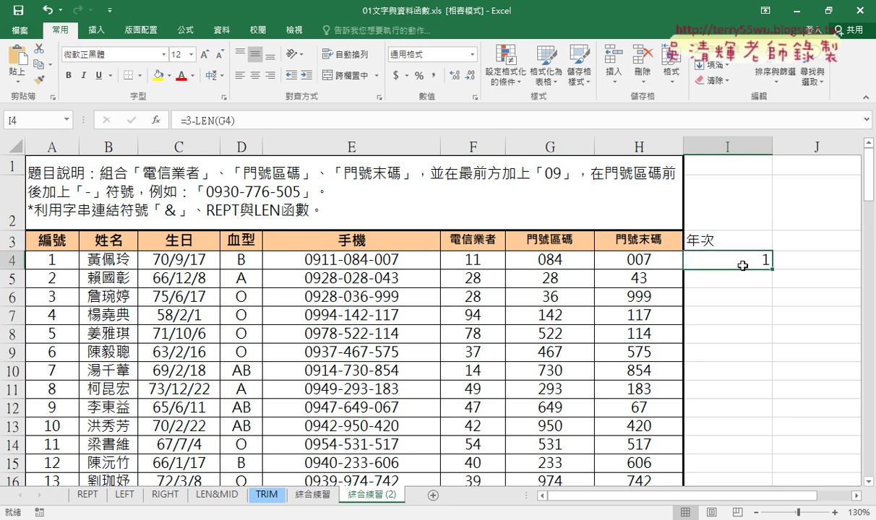
key(Delete)
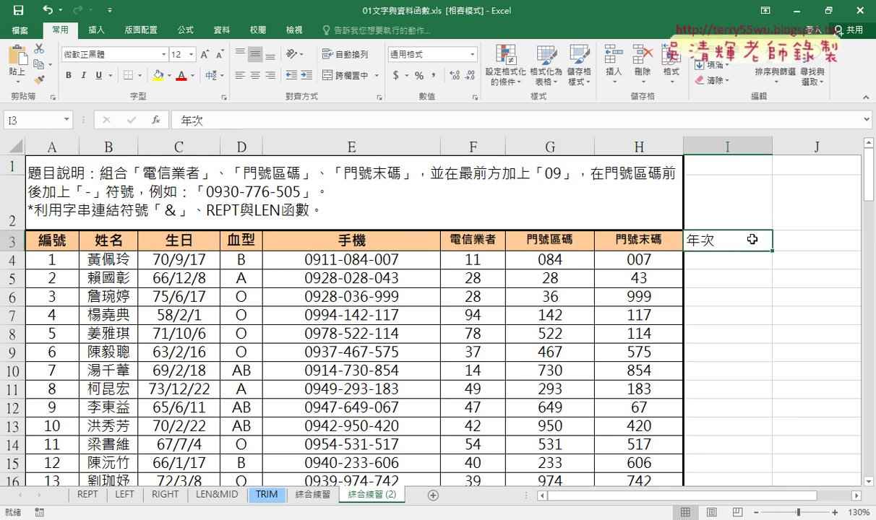
Copy H3's header formatting onto I3 with Format Painter.
click(611, 239)
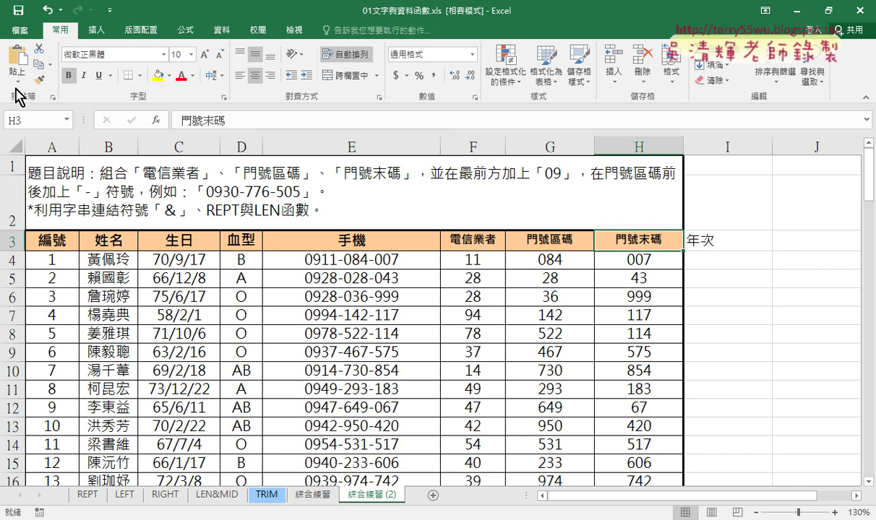
click(39, 80)
click(712, 240)
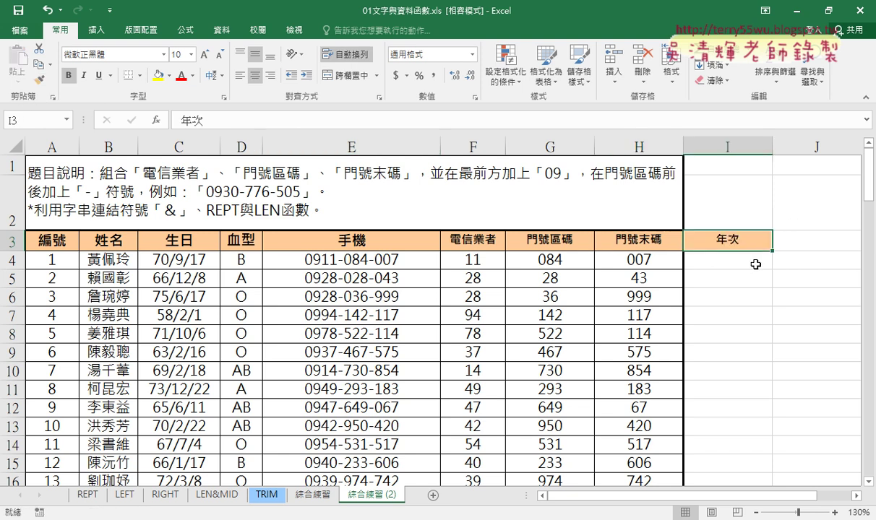
click(749, 266)
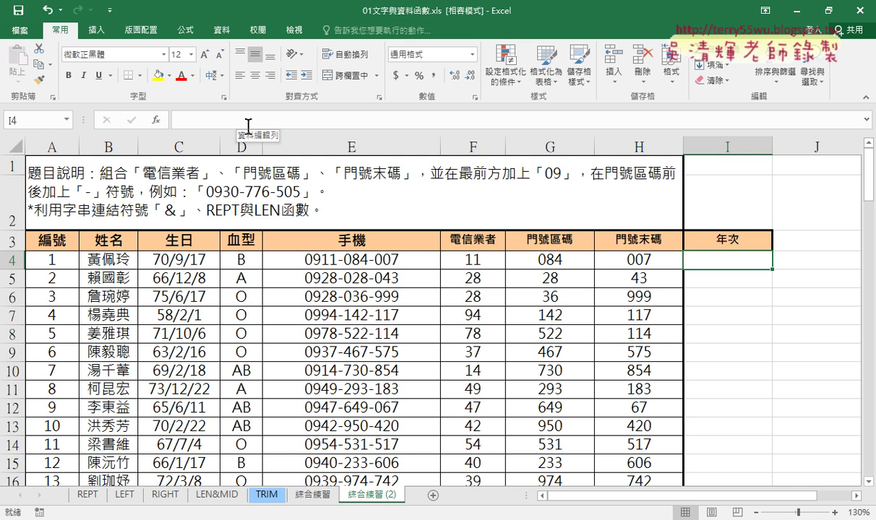
Insert the LEFT text function into I4.
click(188, 261)
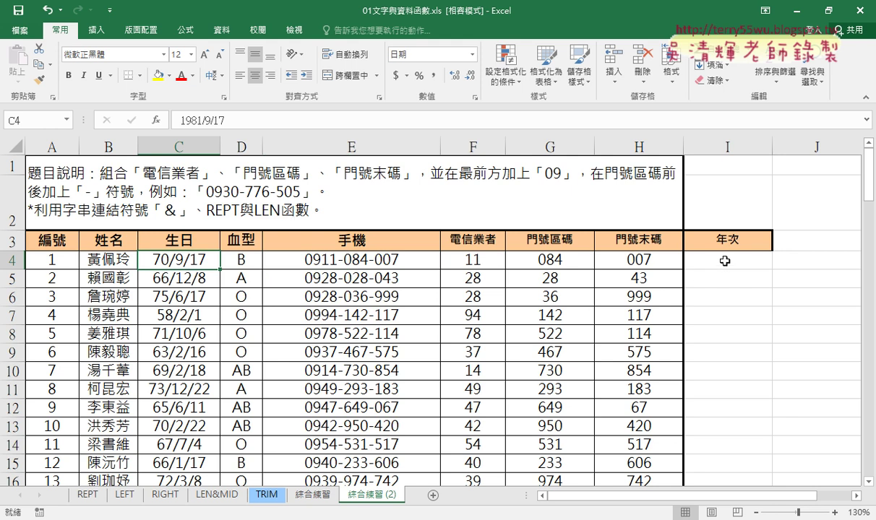
click(691, 259)
click(153, 120)
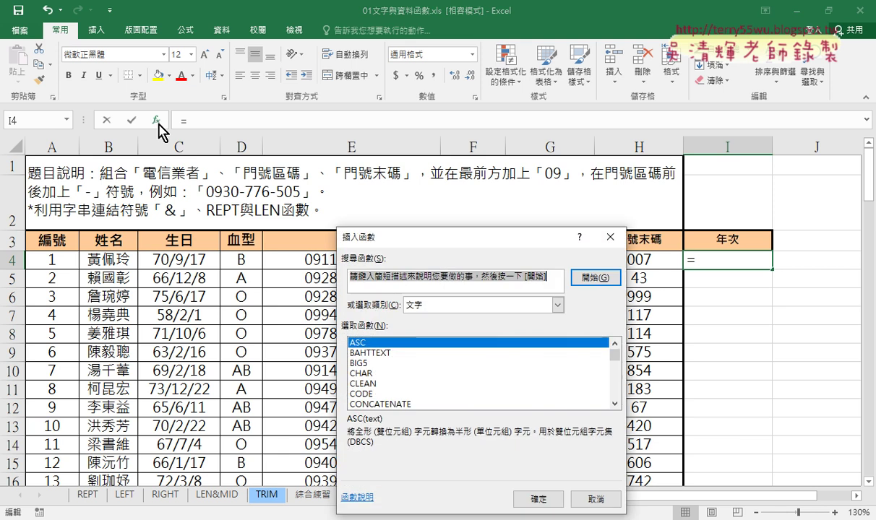
drag(398, 237, 365, 89)
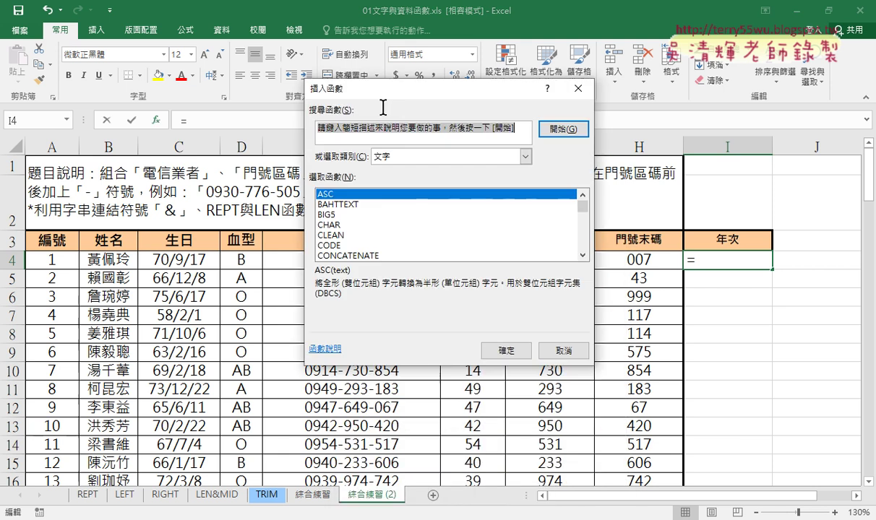
click(582, 255)
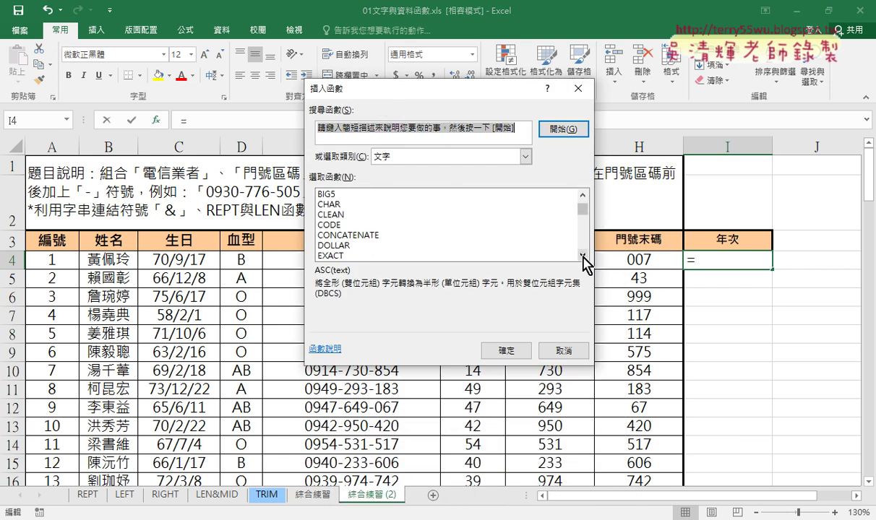
click(582, 254)
click(581, 254)
click(388, 236)
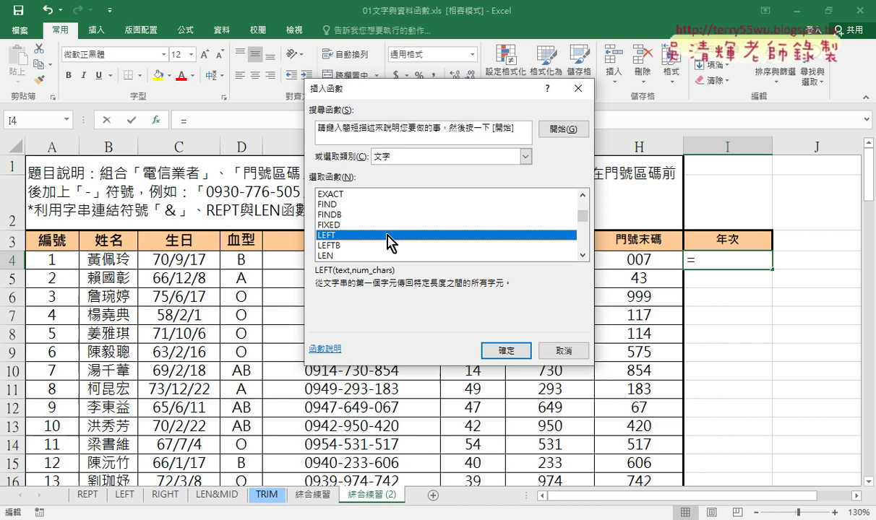
click(500, 352)
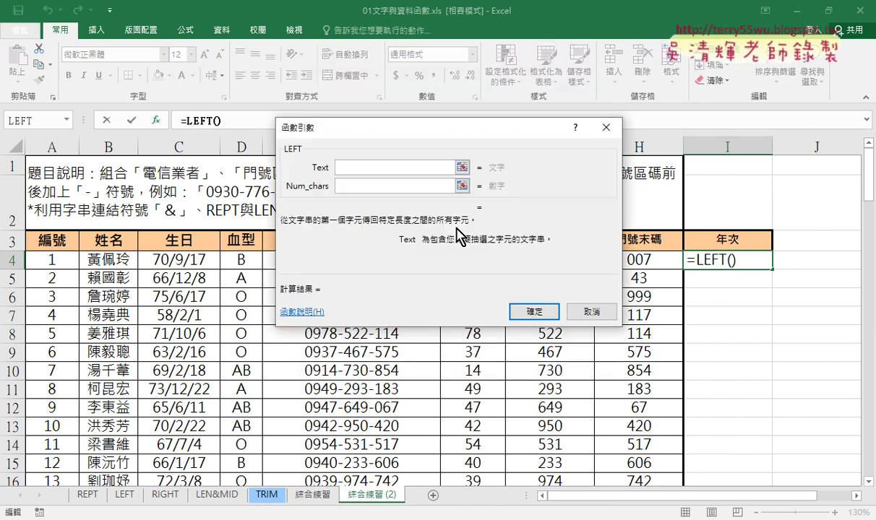
Set LEFT's Text to C4 and Num_chars to 2, giving 29 in I4.
drag(430, 131, 379, 294)
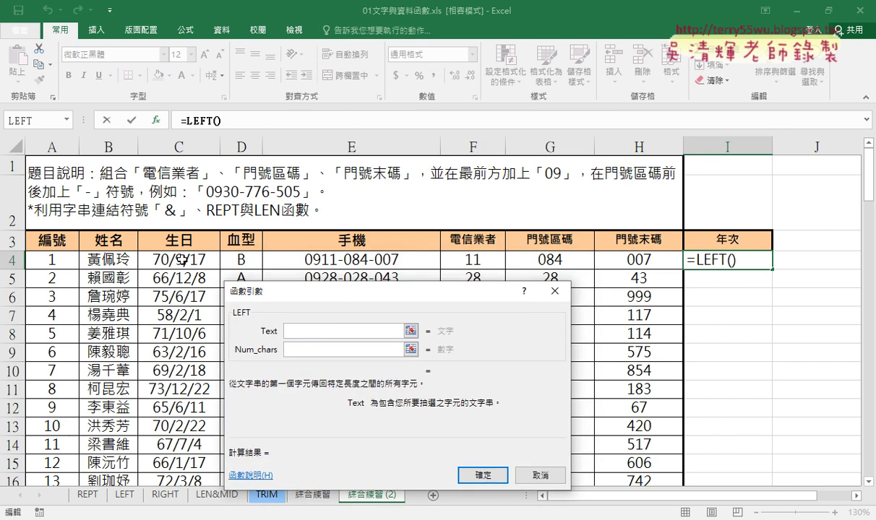
click(183, 261)
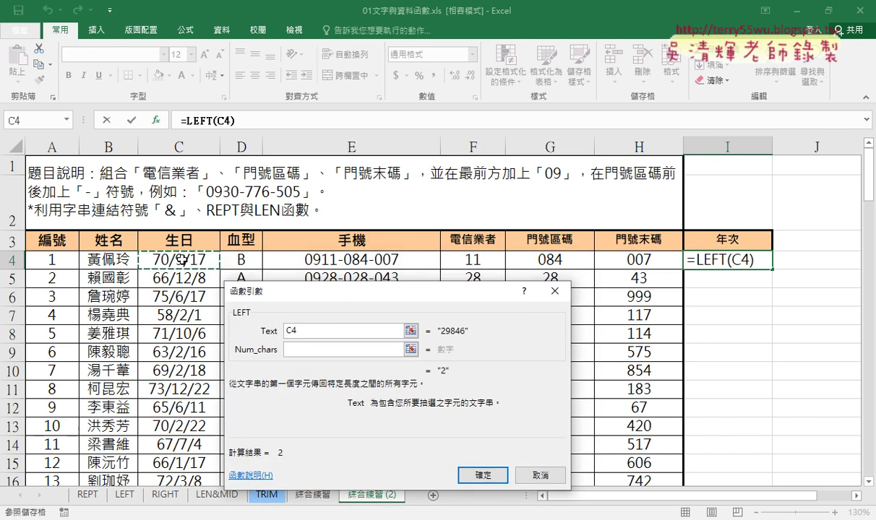
click(299, 349)
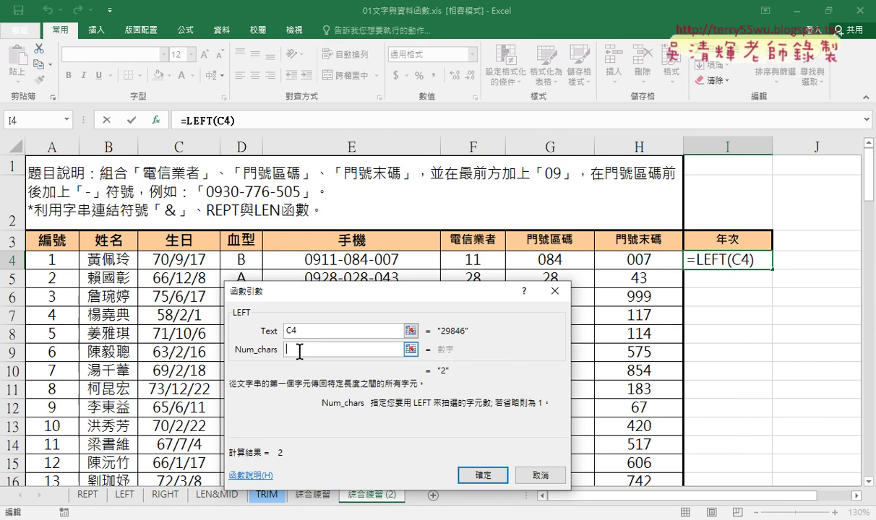
text(2)
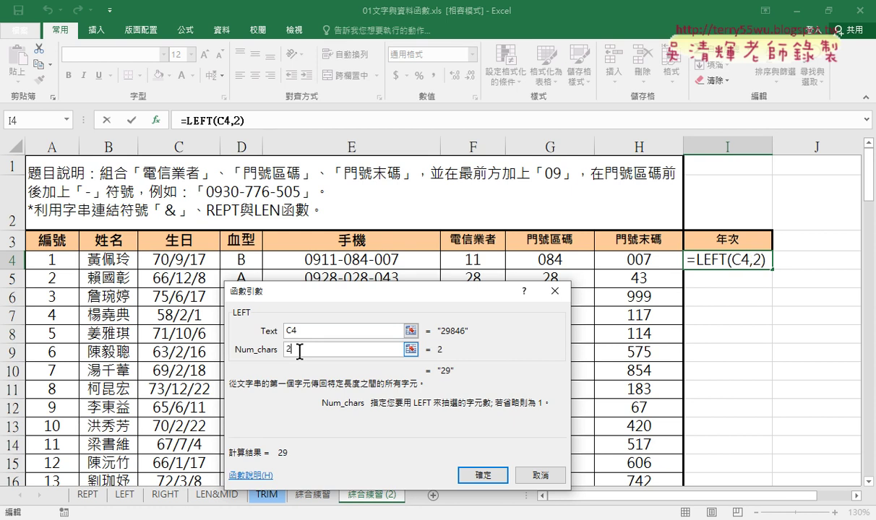
click(490, 476)
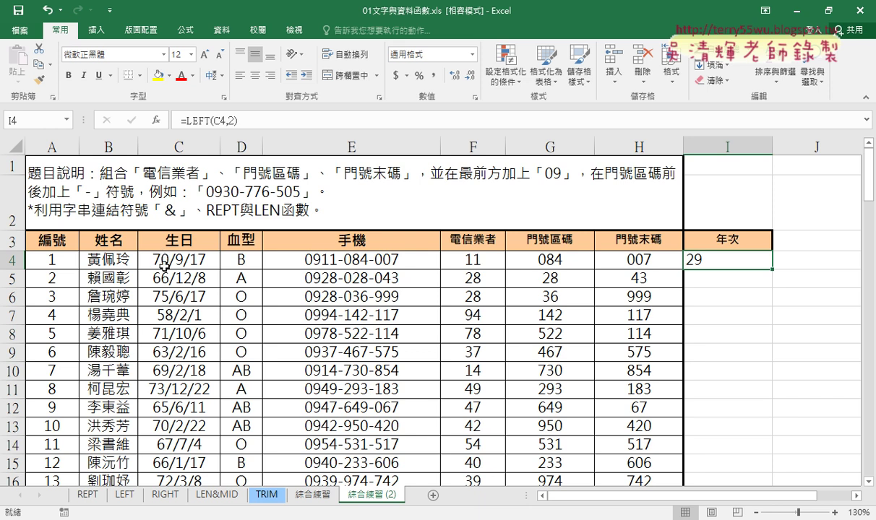
Fill =LEFT(C4,2) down the 年次 column, showing values like 28, 31 and 25.
double_click(772, 271)
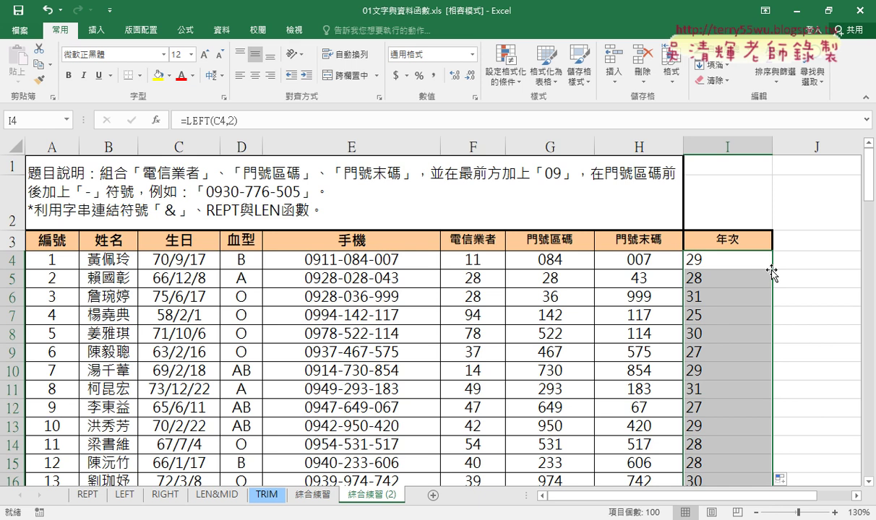
click(182, 262)
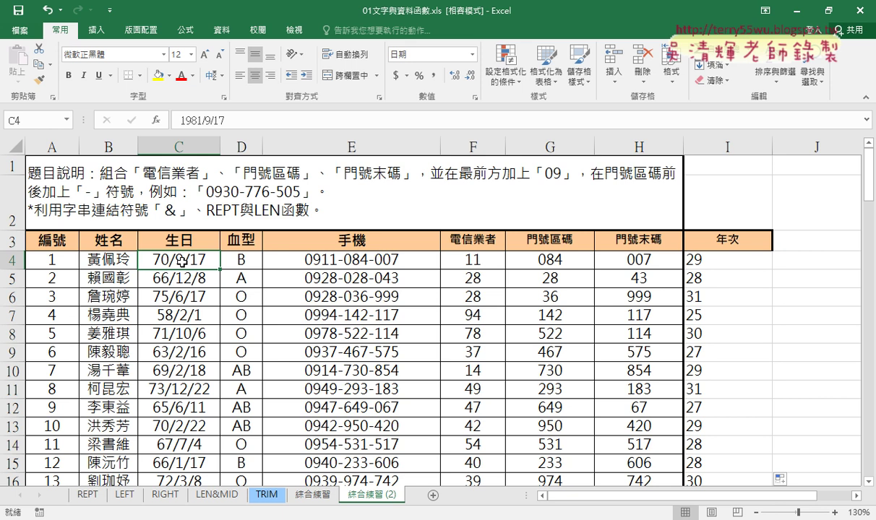
Format C4 as General so the birthday shows its serial number 29846.
right_click(182, 262)
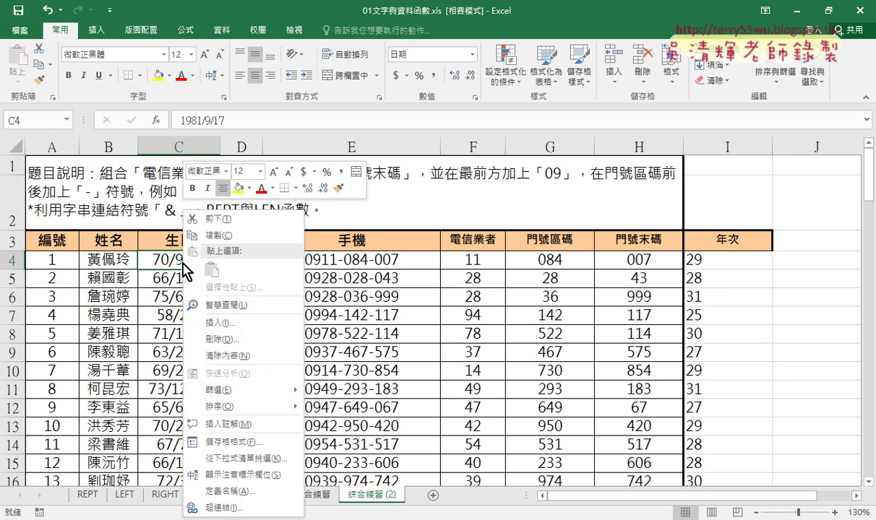
click(249, 441)
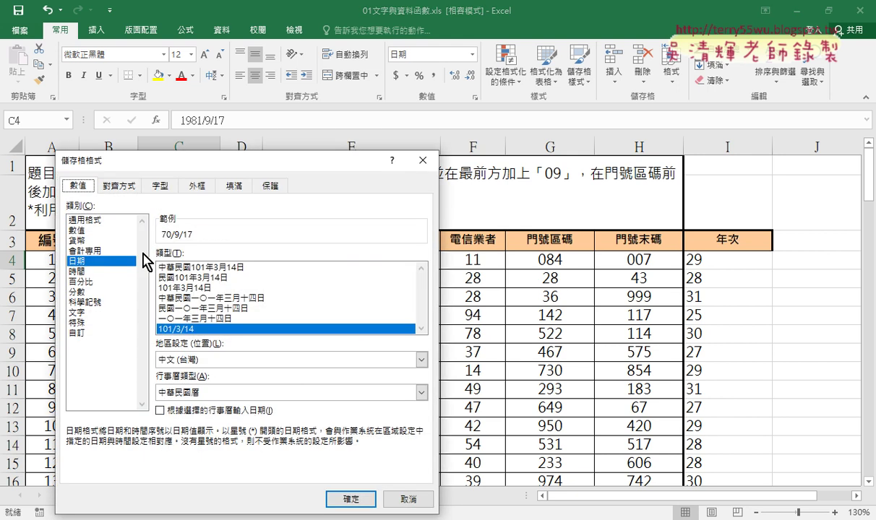
click(85, 219)
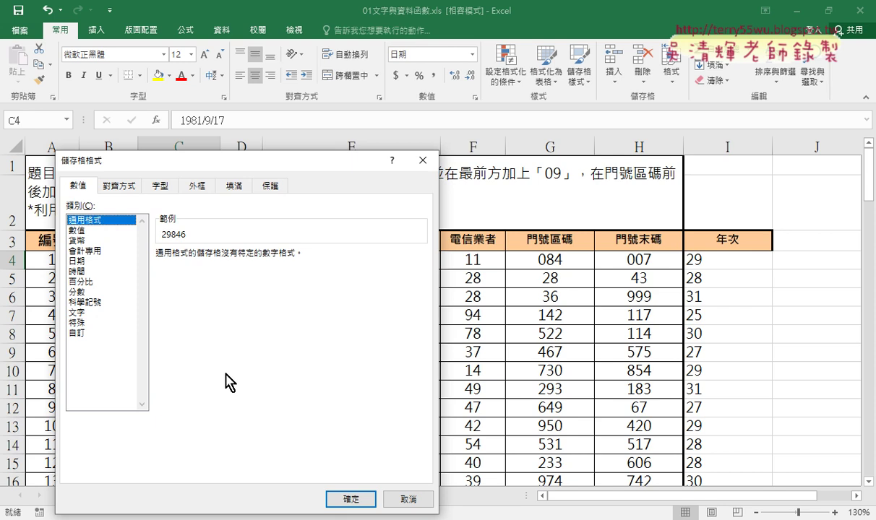
click(344, 500)
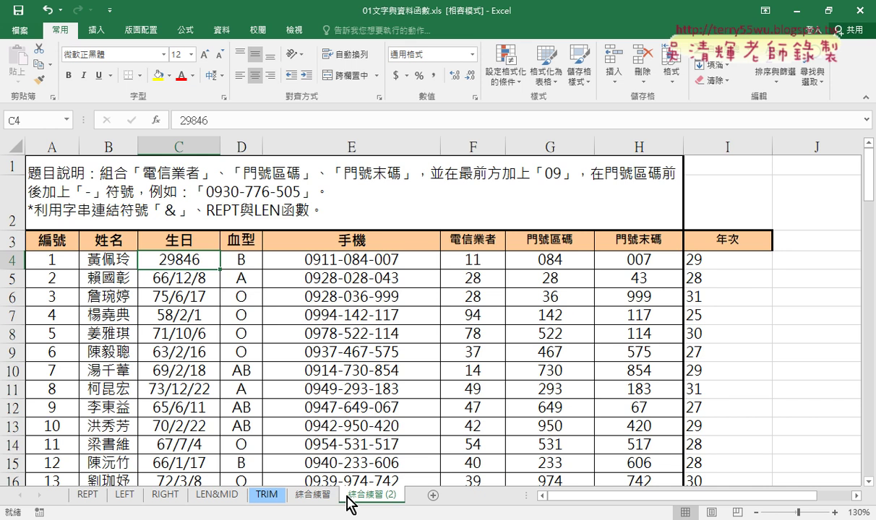
Return C4's birthday from the General number format to its 70/9/17 date display.
key(ctrl+shift+3)
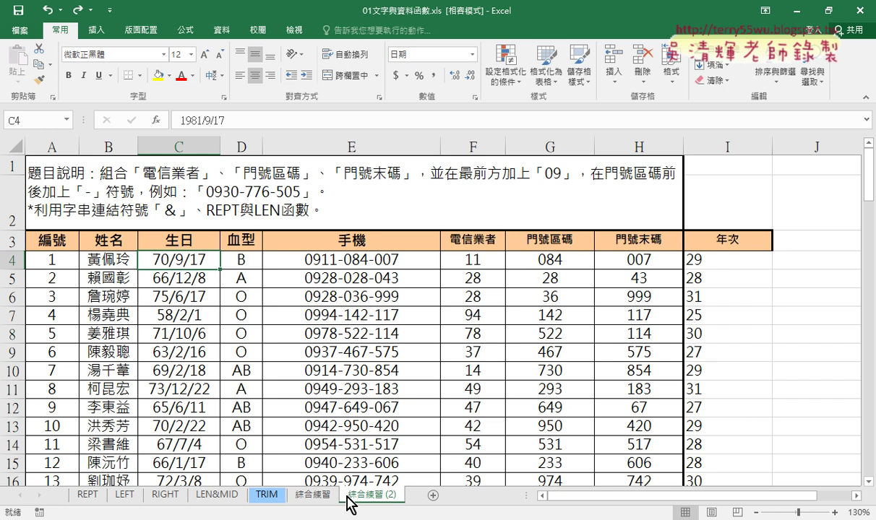
Select E4's phone formula and compare it with the original 綜合練習 sheet.
click(379, 262)
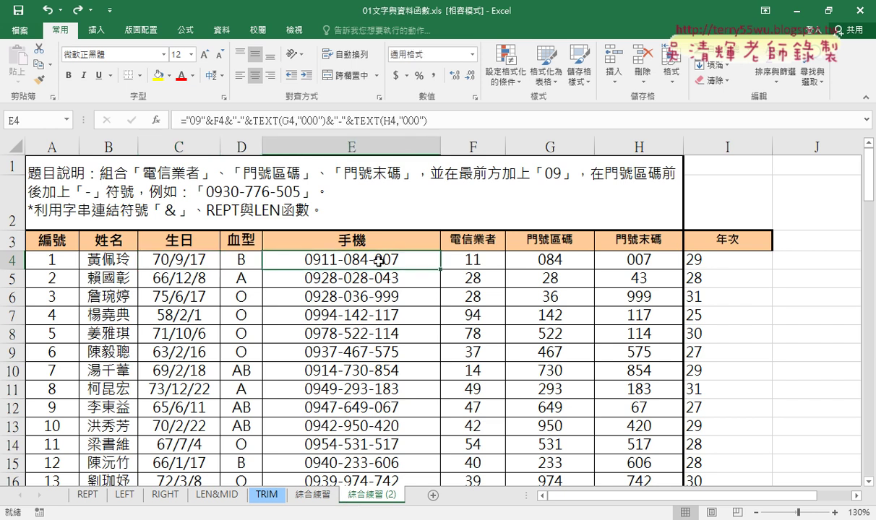
click(317, 499)
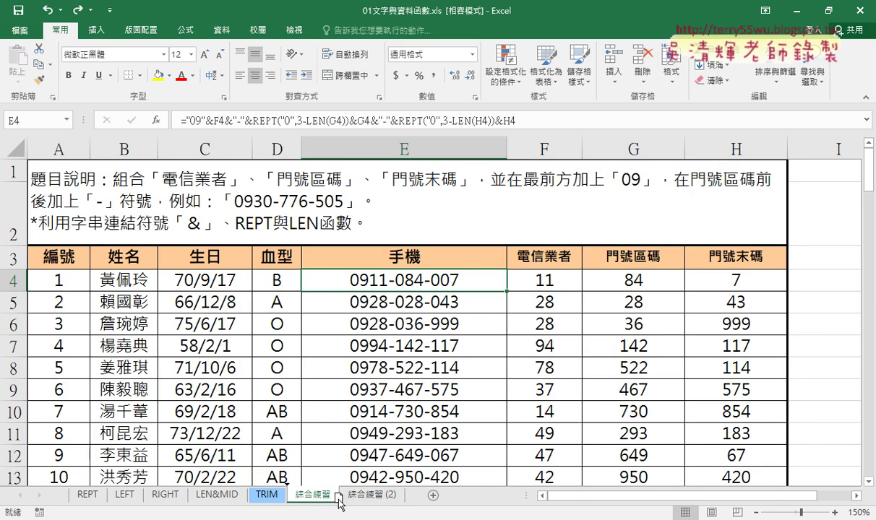
click(359, 495)
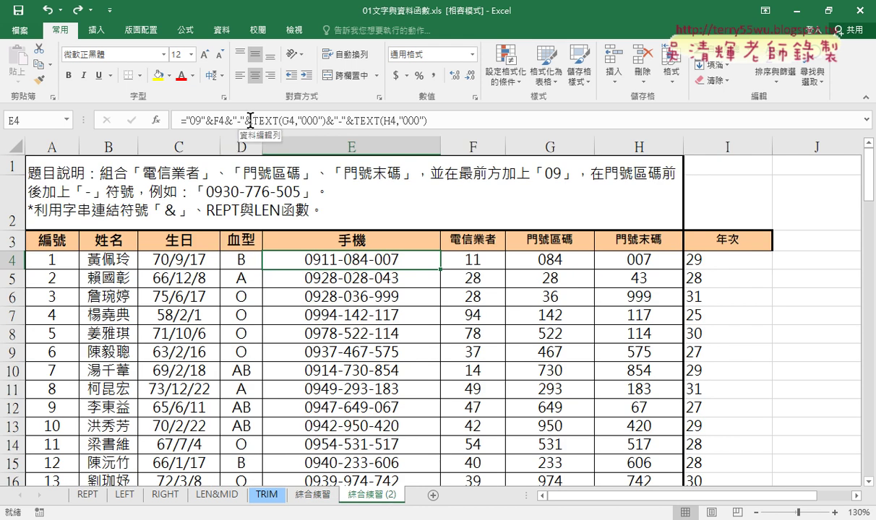
Show the Function Arguments for E4's TEXT(G4,"000") part, which turns 84 into "084".
drag(252, 120, 315, 123)
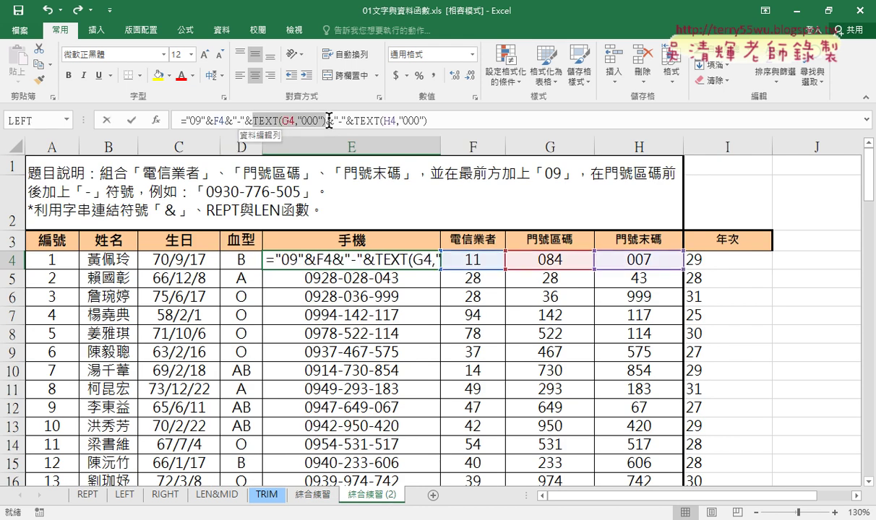
click(265, 121)
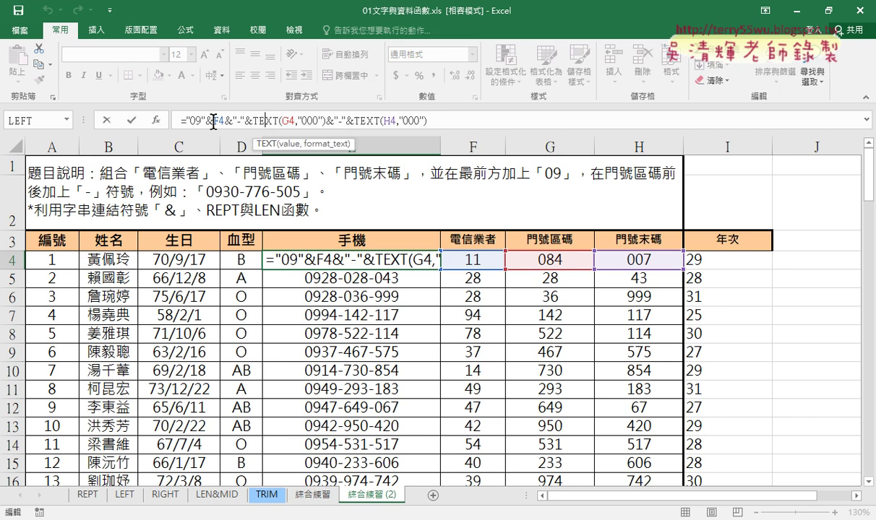
click(155, 119)
drag(400, 298, 414, 164)
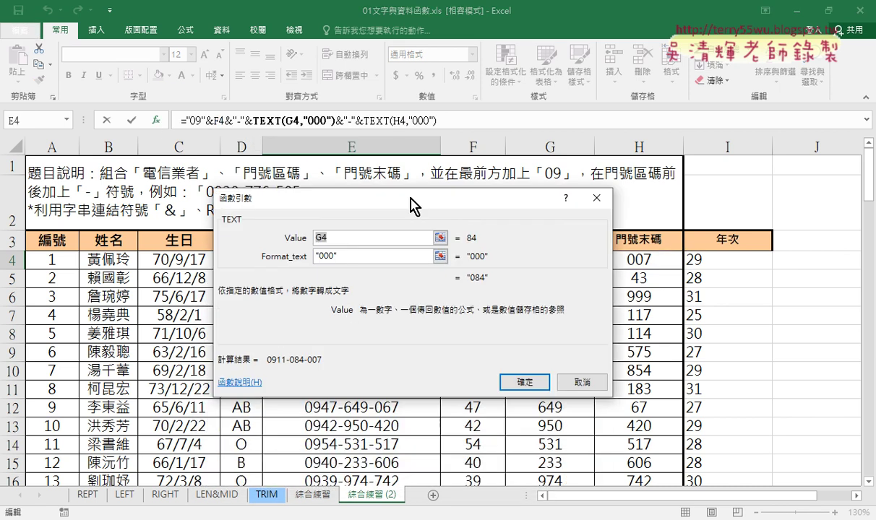
click(374, 215)
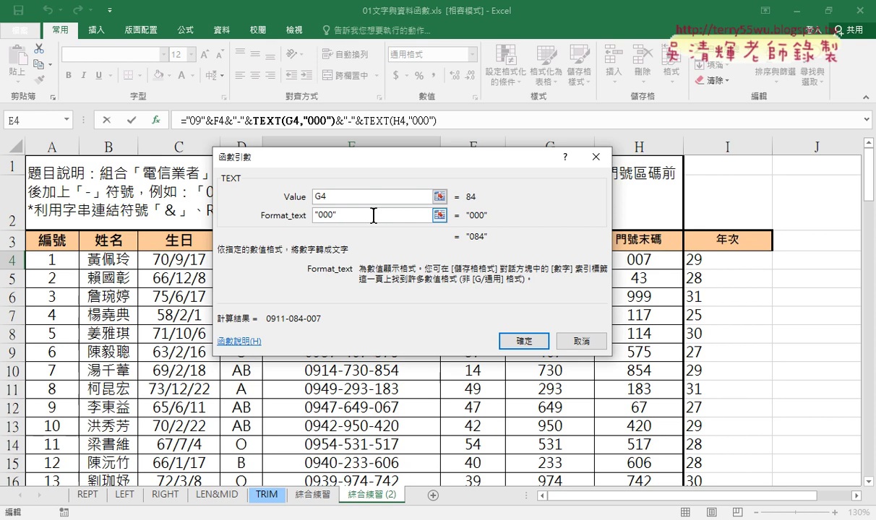